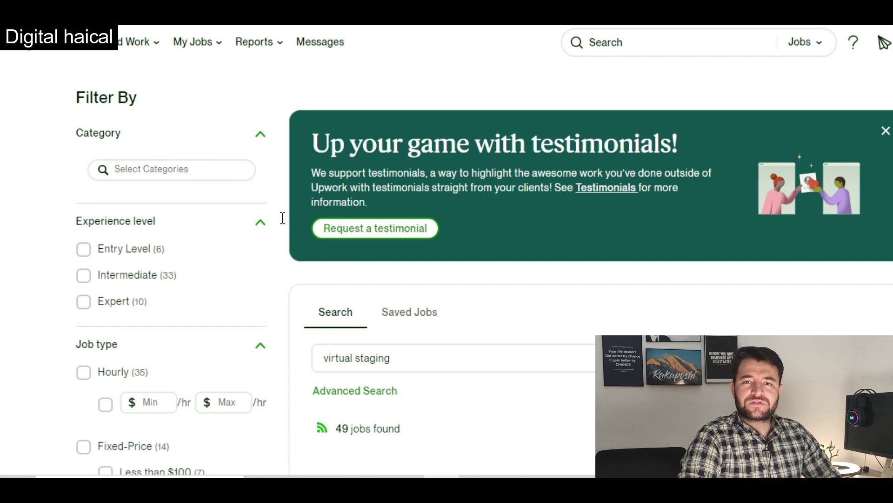
- Browse the virtual staging job results and open the posting "Interior Design / Virtual Staging for Home Revamp"
click(416, 370)
scroll(438, 368, down, 3)
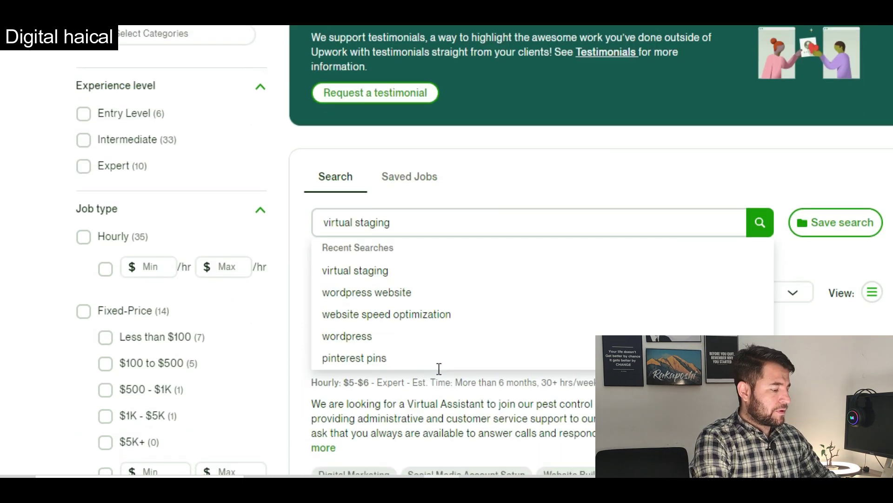
scroll(510, 349, down, 2)
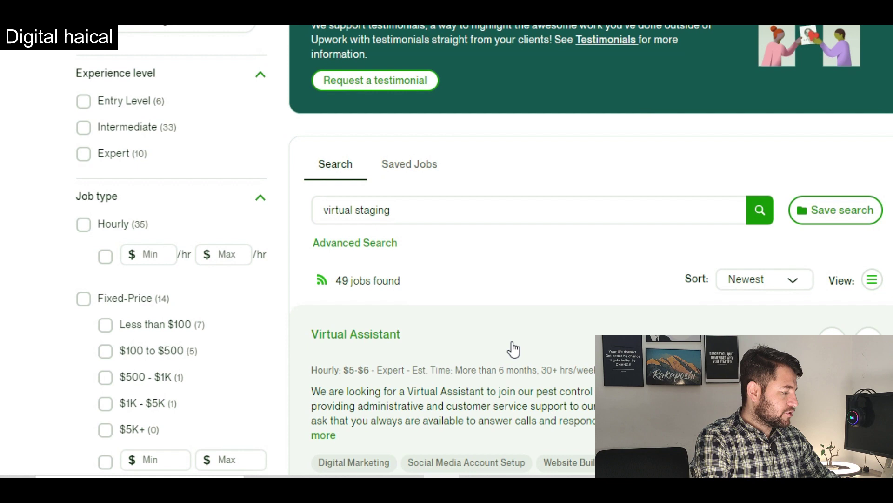
scroll(410, 242, down, 5)
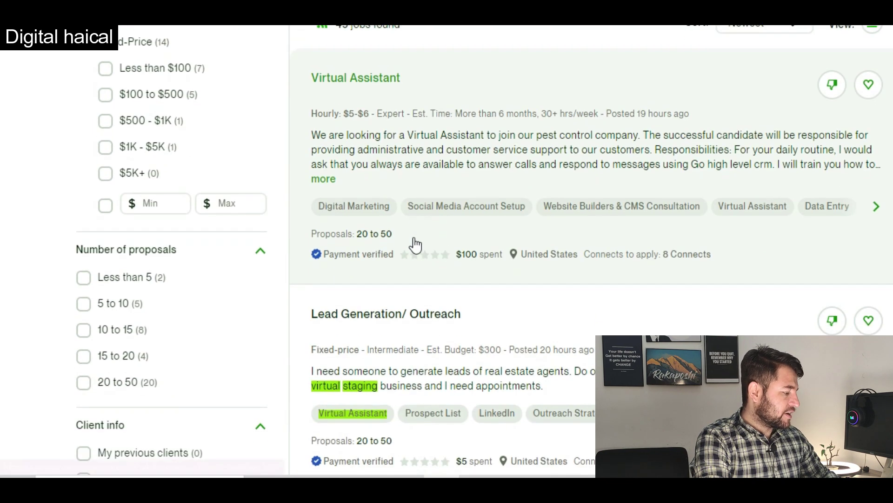
scroll(423, 285, down, 4)
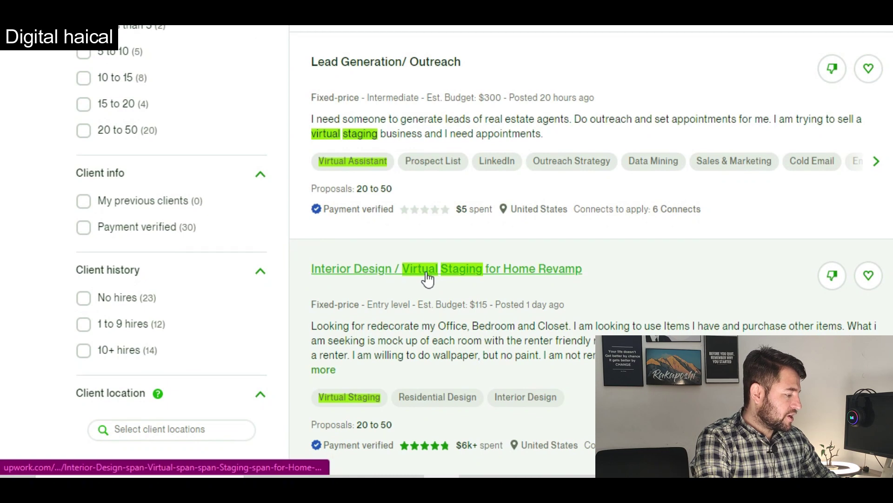
scroll(458, 358, down, 5)
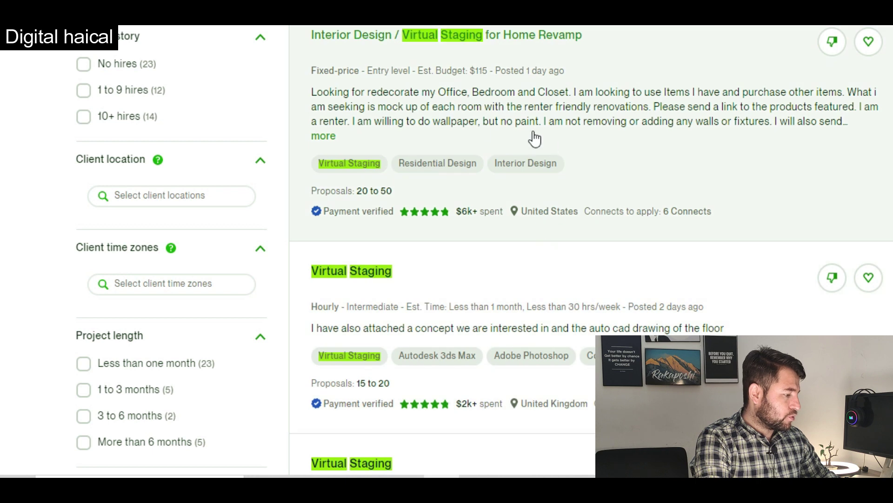
click(343, 92)
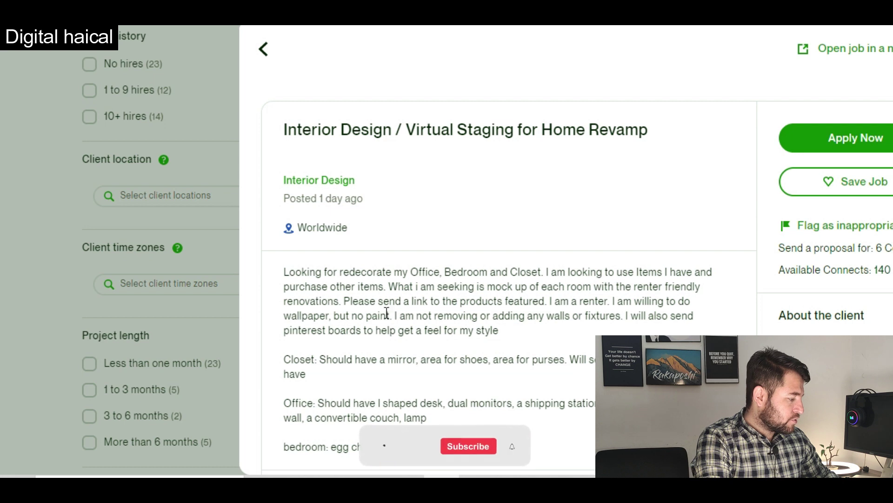
- Read the job description and check the Connects required for a proposal against the available Connects
scroll(420, 375, down, 1)
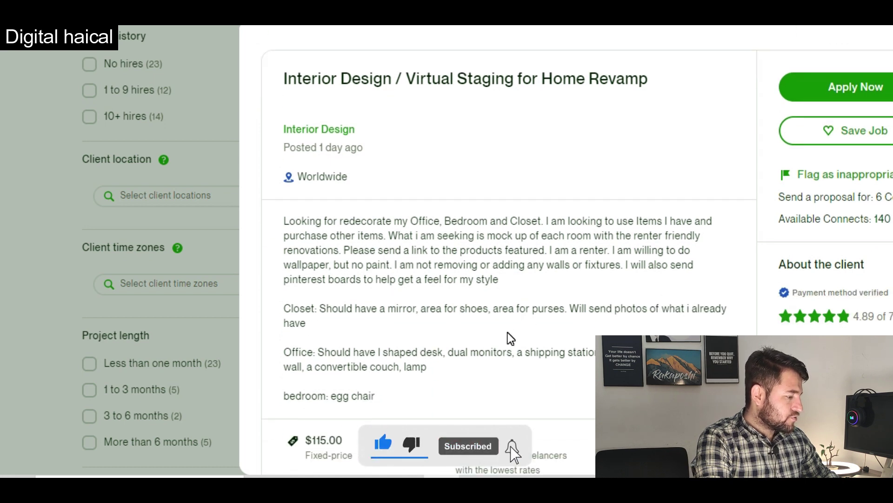
scroll(508, 332, down, 1)
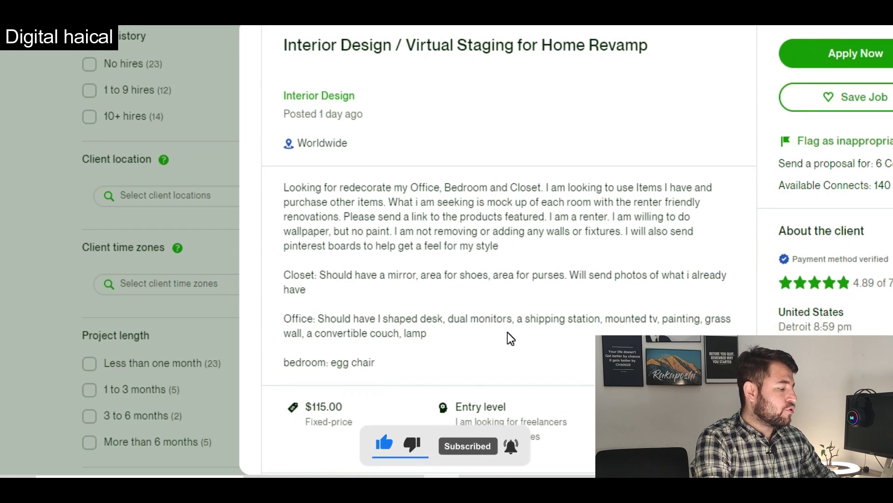
scroll(508, 333, up, 2)
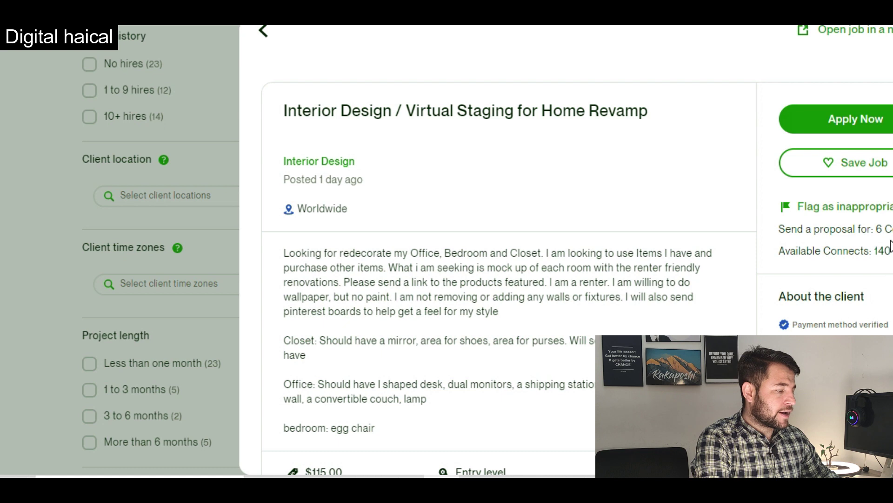
drag(875, 229, 892, 229)
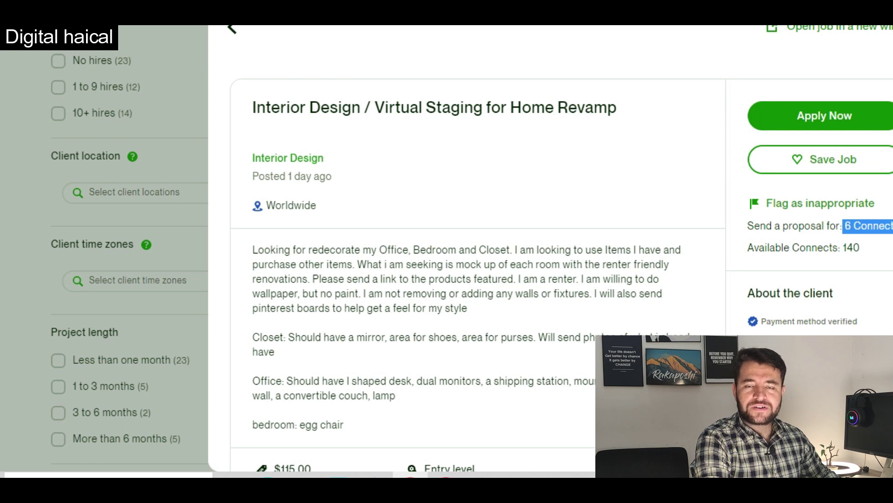
drag(863, 248, 842, 247)
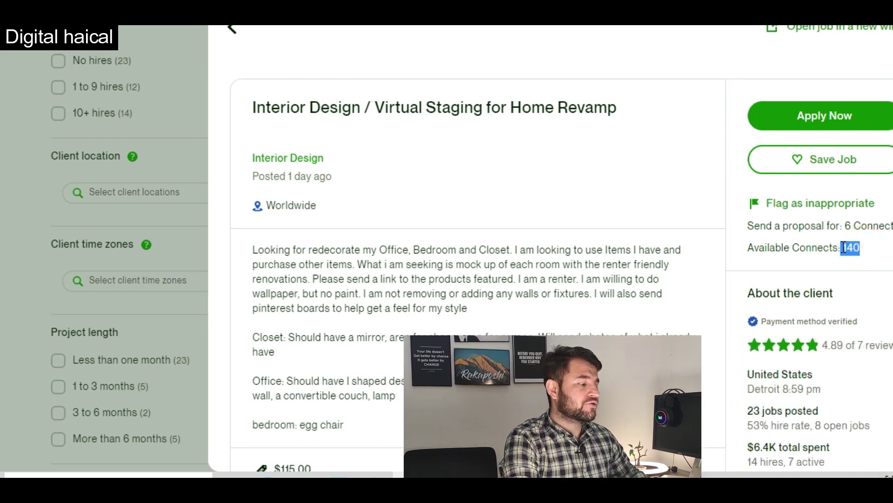
scroll(769, 279, up, 1)
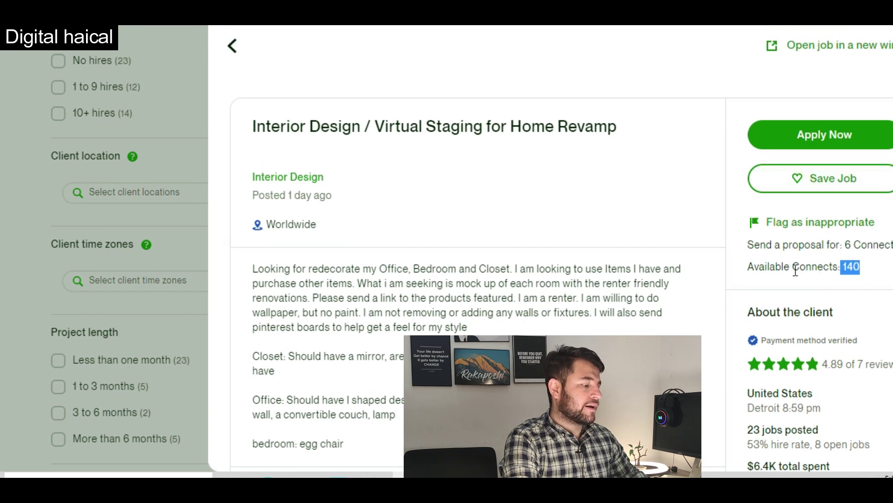
- Examine the client's payment verification, hire rate, open jobs, total spent, average hourly rate and hours in the client information
scroll(793, 280, down, 2)
drag(789, 297, 847, 298)
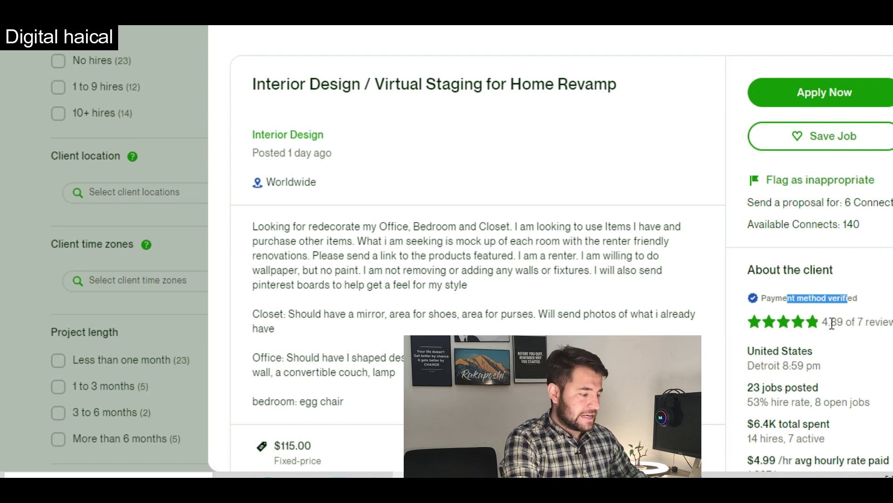
scroll(830, 331, down, 1)
drag(763, 311, 860, 323)
scroll(804, 362, down, 1)
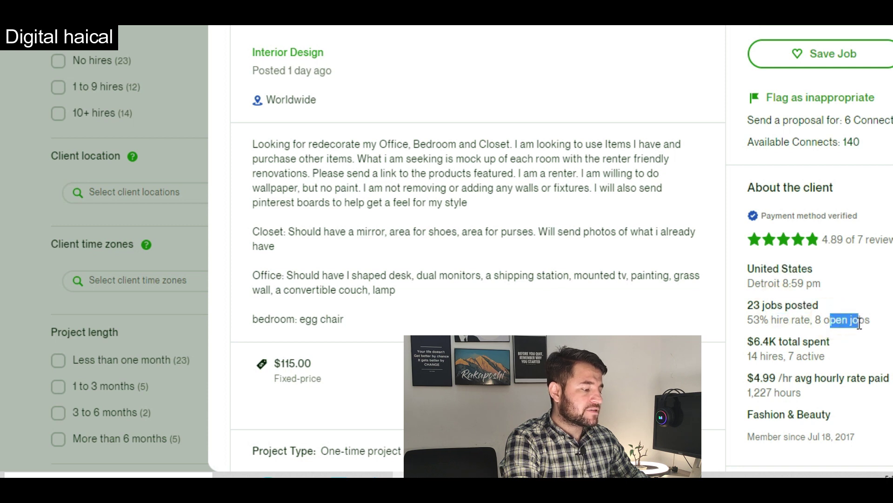
scroll(800, 386, down, 1)
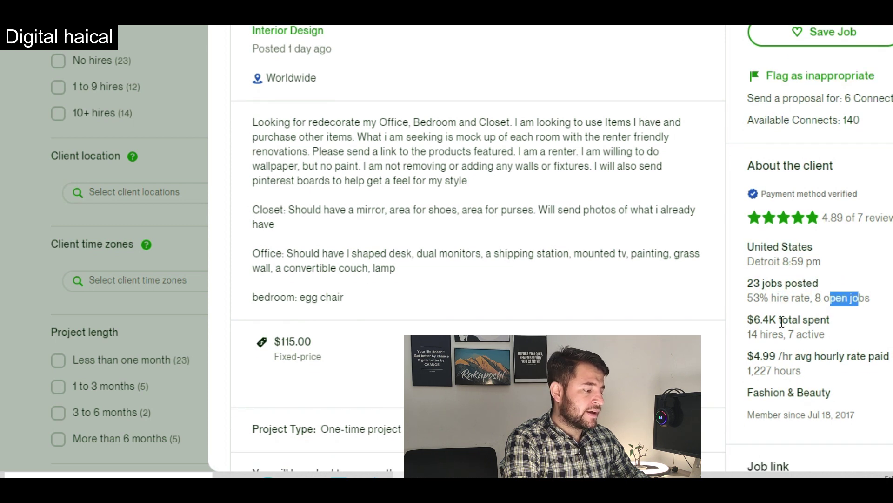
click(755, 319)
drag(754, 319, 810, 319)
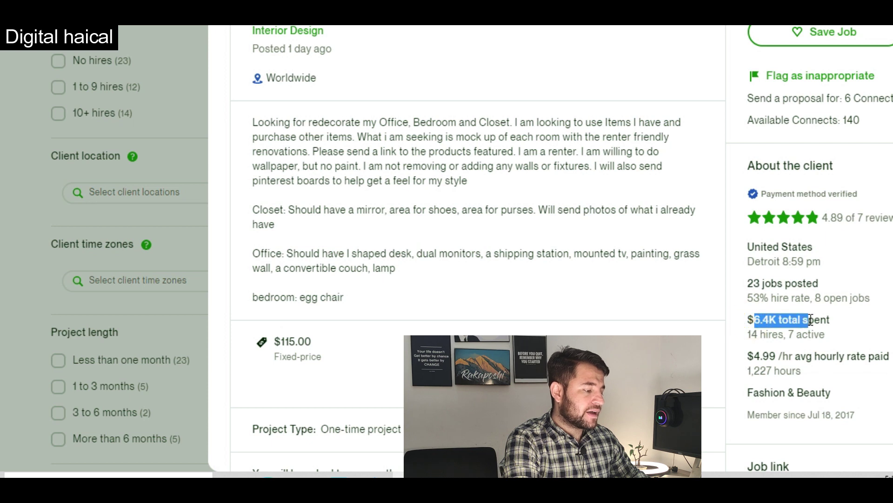
drag(776, 357, 796, 358)
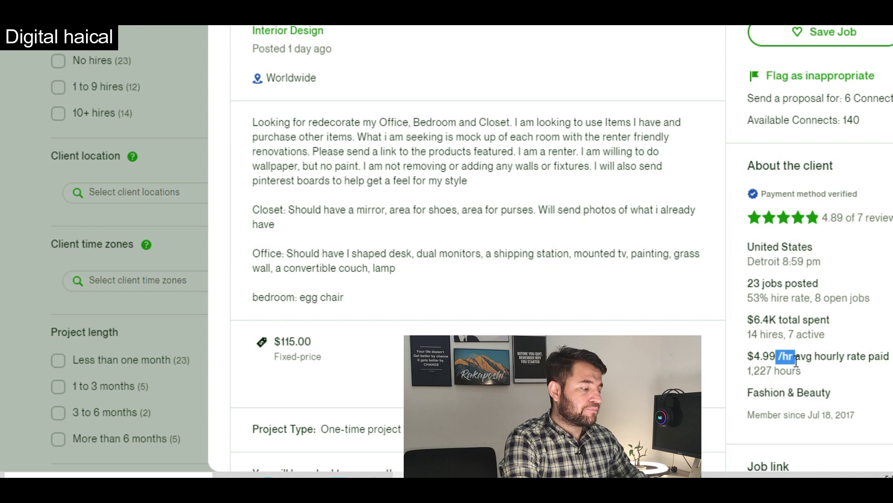
drag(786, 394, 792, 372)
click(758, 368)
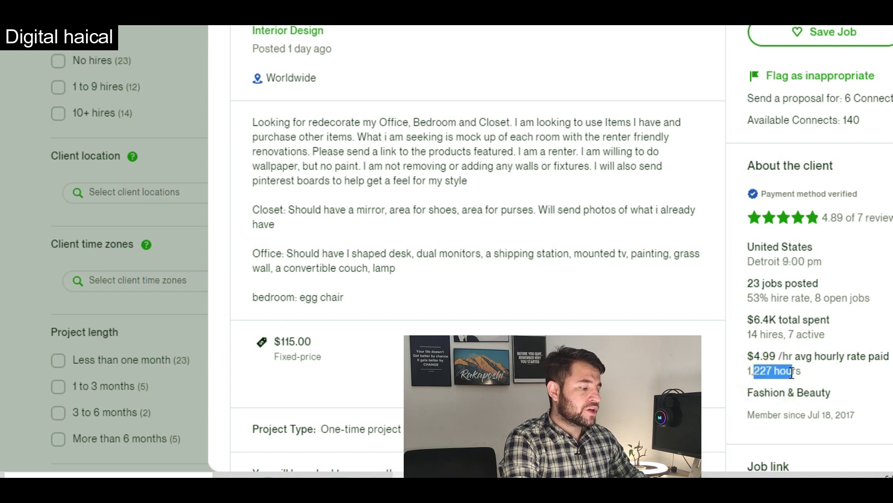
- Check the job's fixed-price budget and the required experience level
scroll(456, 88, down, 5)
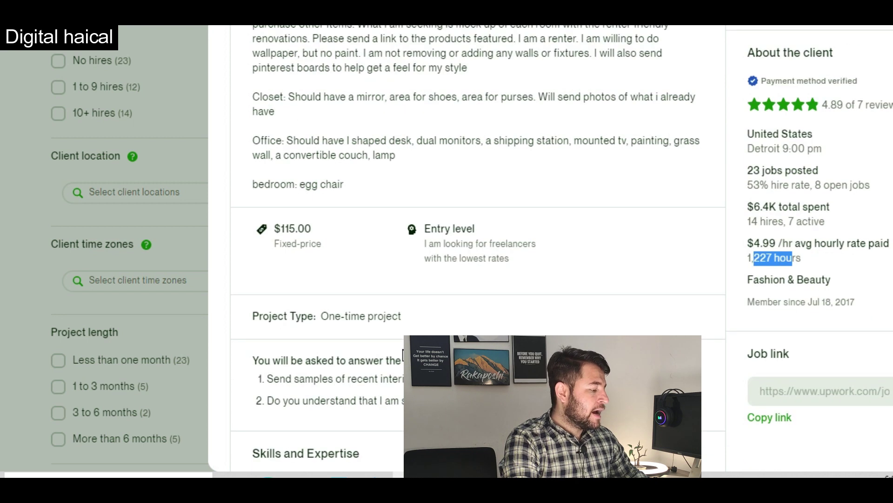
scroll(424, 158, up, 4)
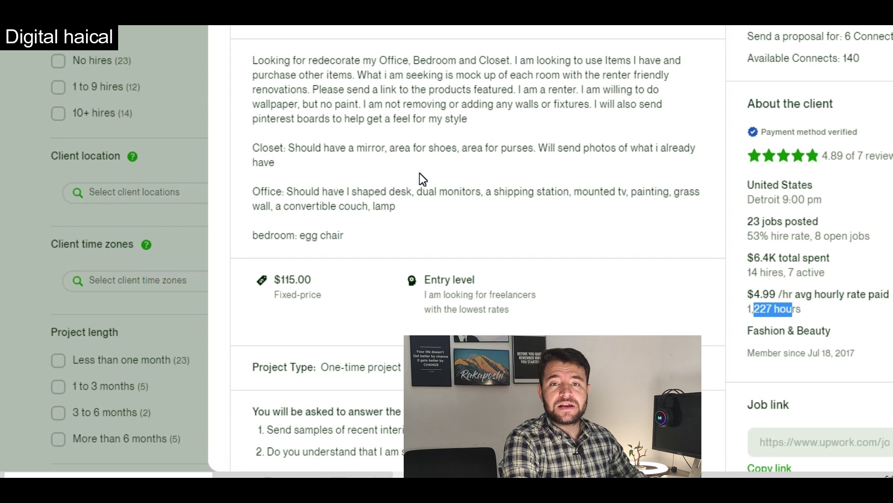
drag(253, 279, 314, 292)
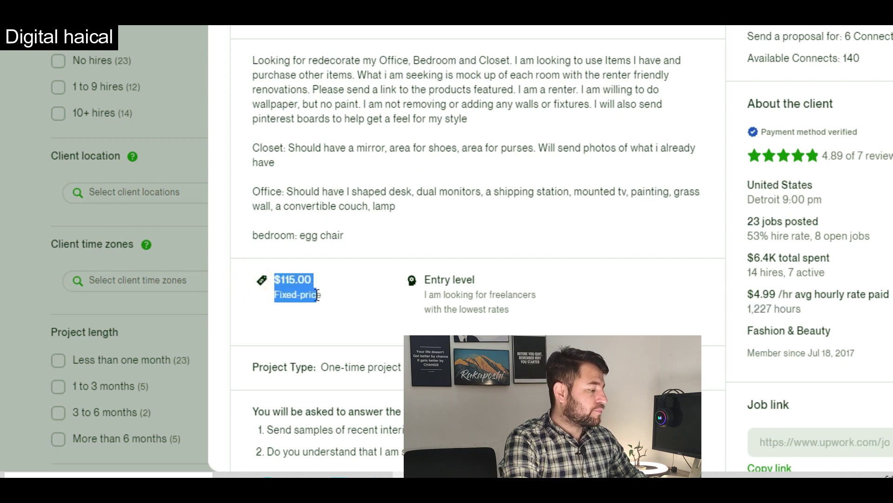
drag(433, 280, 449, 291)
click(446, 290)
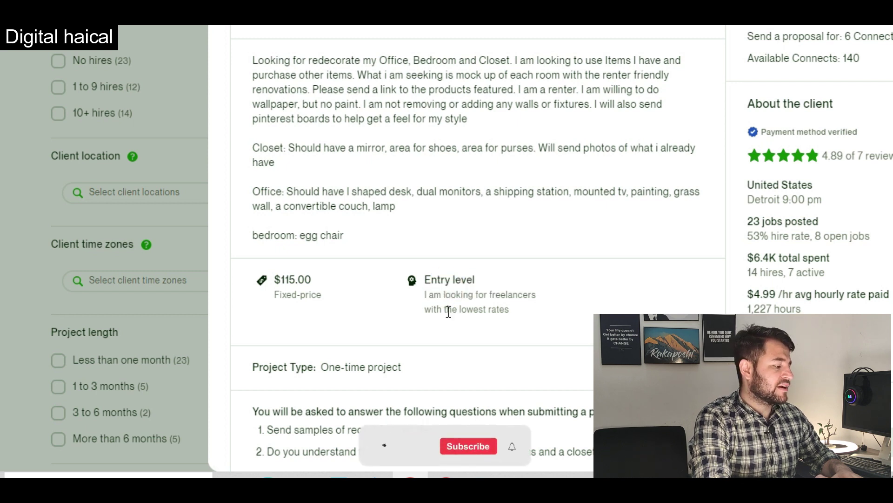
- Review the activity on this job, including proposals, last client view, interviews, invites sent and unanswered invites
scroll(448, 311, down, 5)
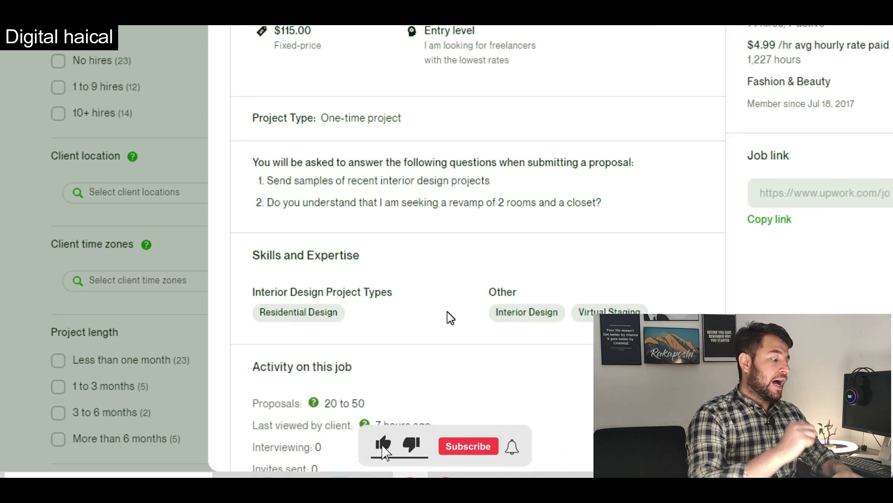
scroll(447, 315, down, 2)
drag(295, 331, 275, 331)
mouse_move(330, 332)
mouse_down()
mouse_move(371, 333)
mouse_move(326, 331)
mouse_up()
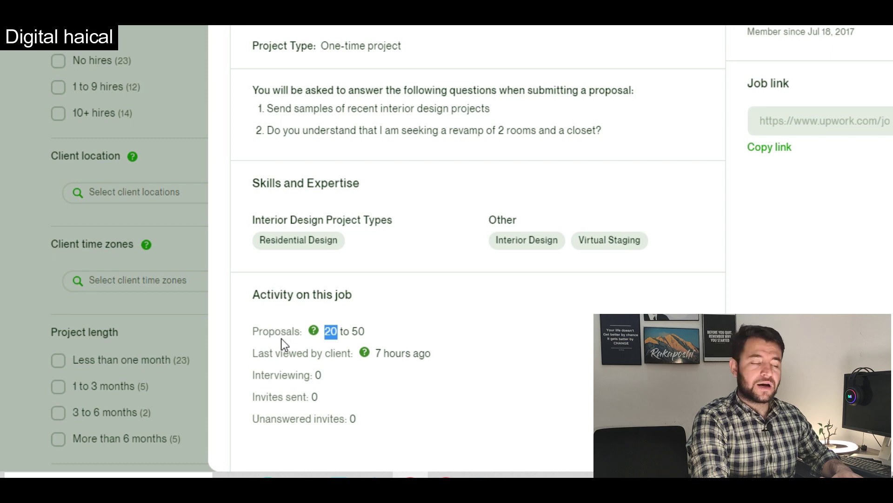
scroll(395, 377, down, 4)
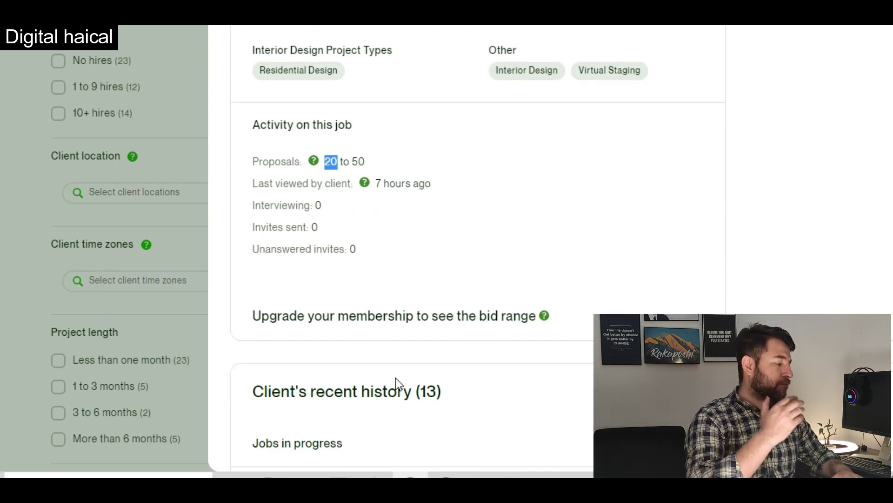
drag(287, 205, 320, 206)
drag(274, 227, 354, 250)
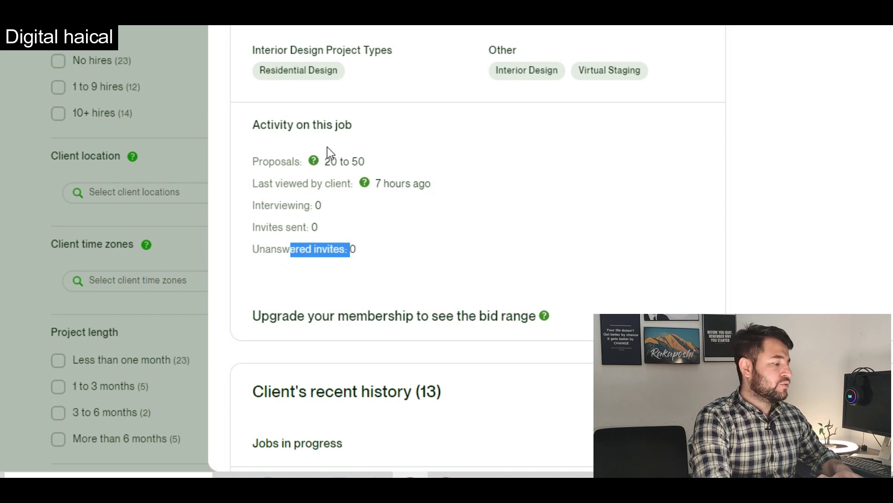
drag(280, 185, 334, 242)
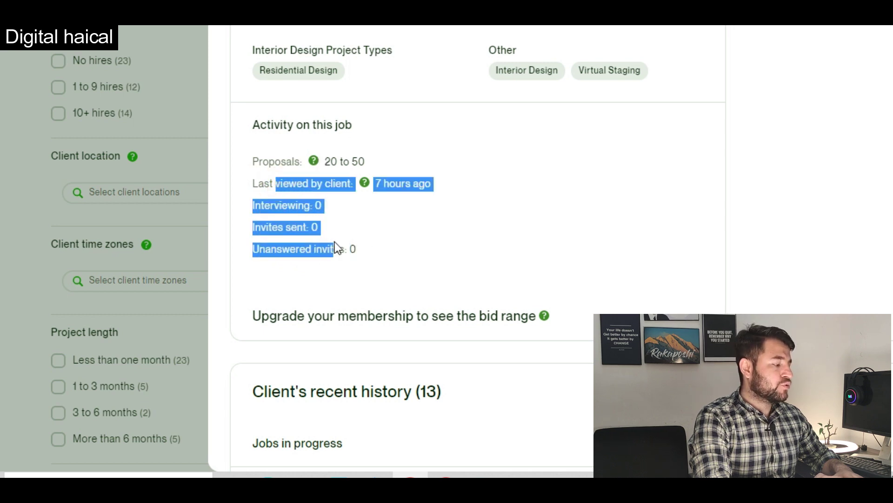
click(317, 227)
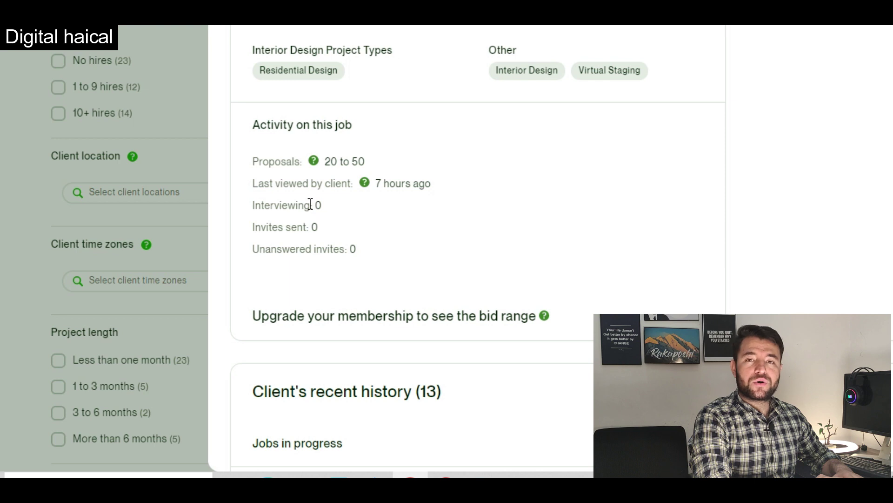
drag(321, 205, 305, 201)
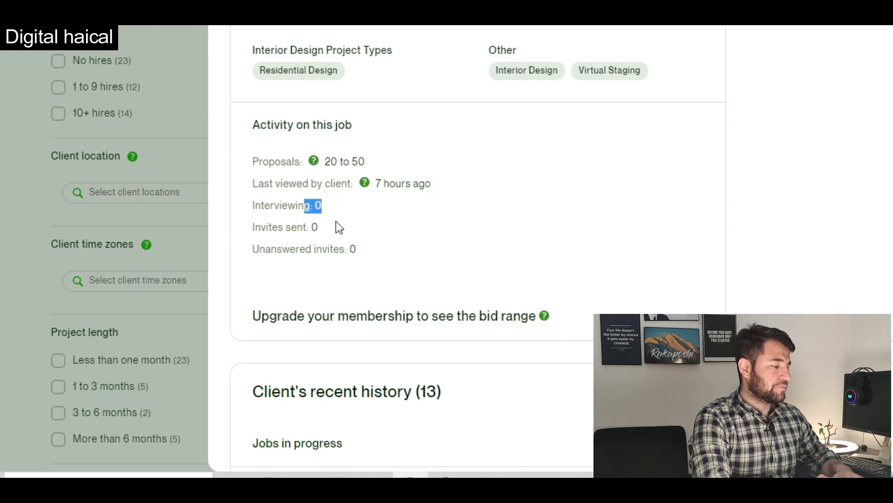
- Start applying for the "Interior Design / Virtual Staging for Home Revamp" job
scroll(337, 221, down, 4)
scroll(337, 221, up, 5)
scroll(337, 222, up, 8)
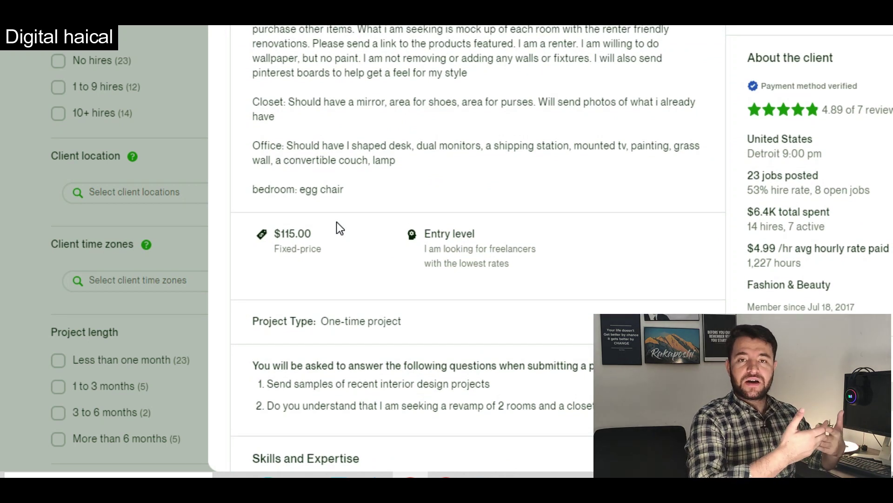
scroll(337, 222, up, 4)
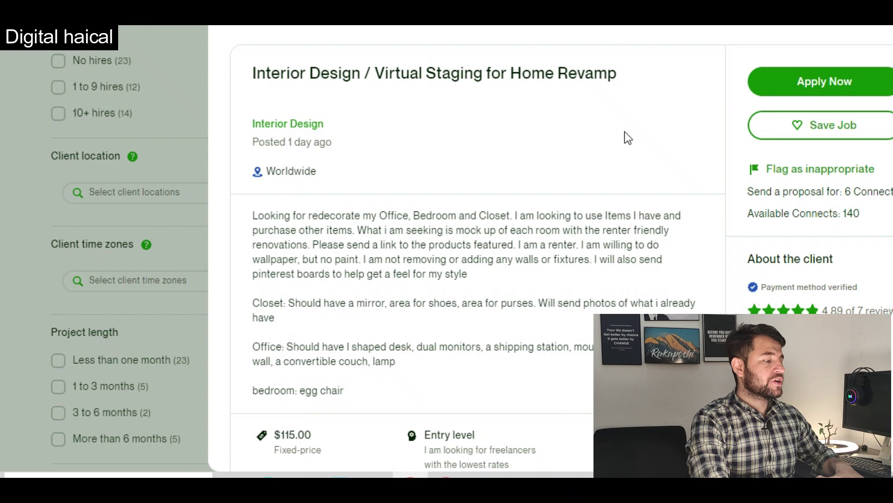
click(844, 88)
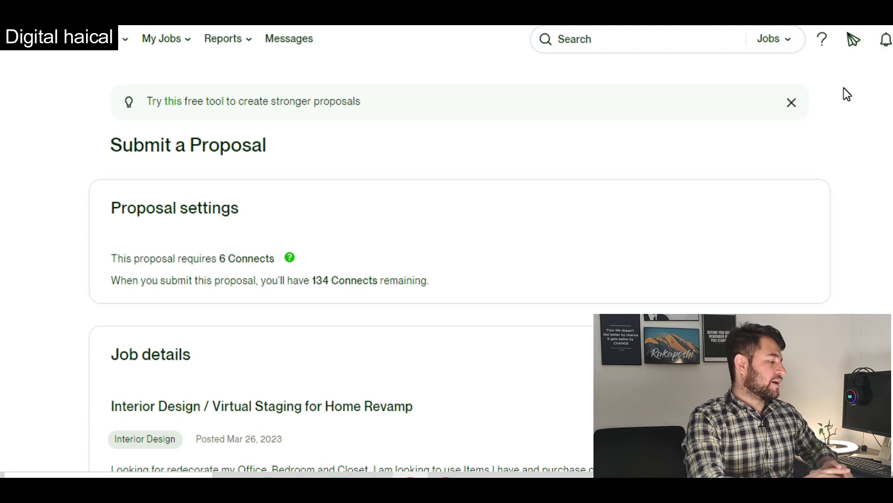
- Set the full bid amount for the job to $100.00 in the proposal terms
scroll(844, 89, down, 5)
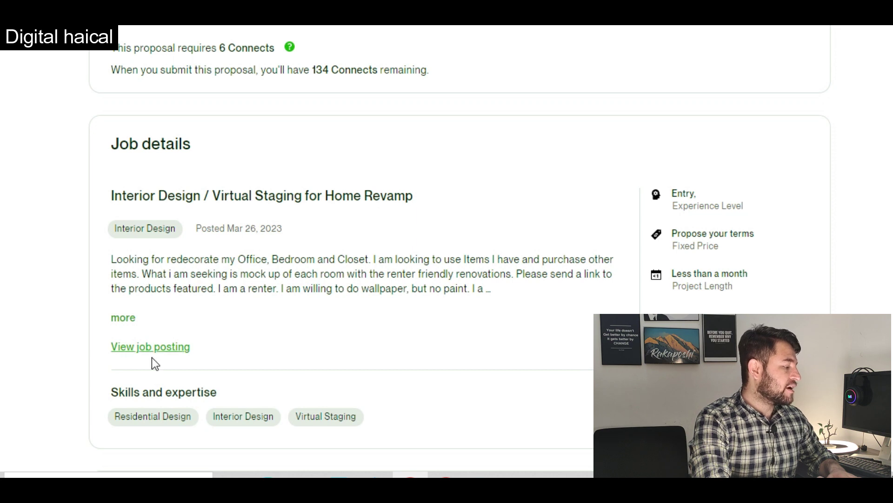
scroll(155, 363, down, 5)
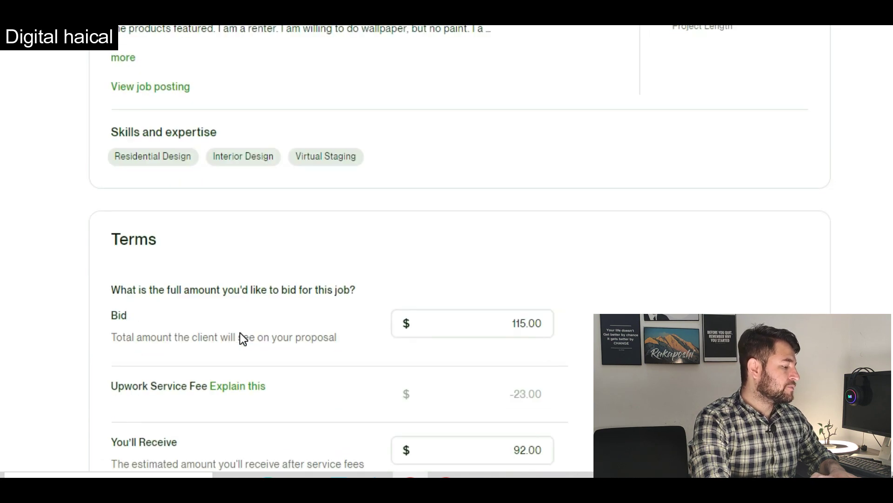
scroll(239, 332, down, 1)
click(525, 260)
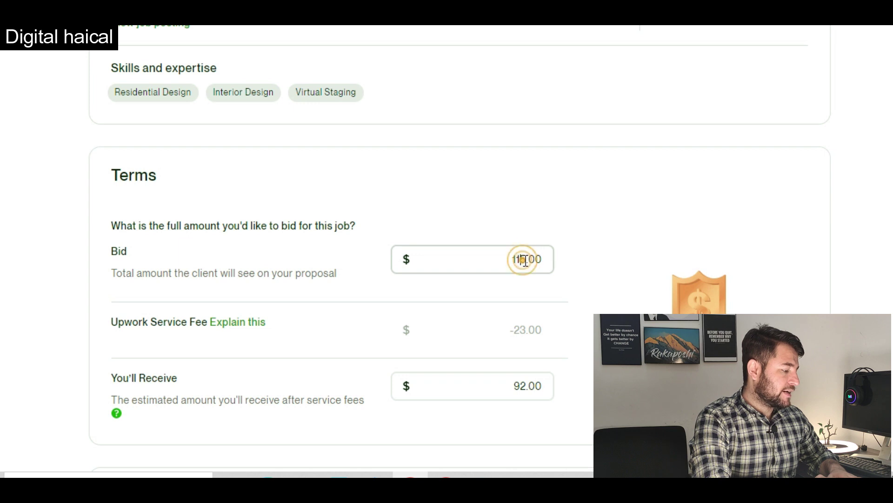
key(BackSpace)
text(0)
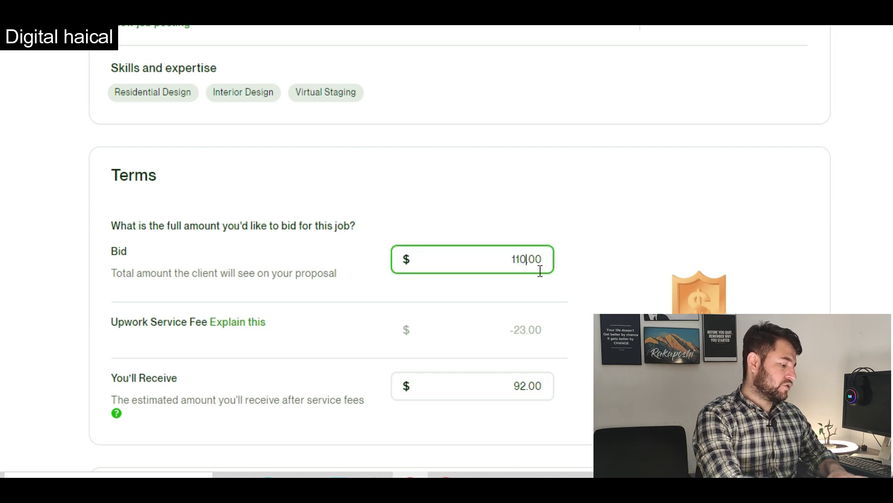
scroll(538, 270, down, 2)
scroll(539, 269, down, 1)
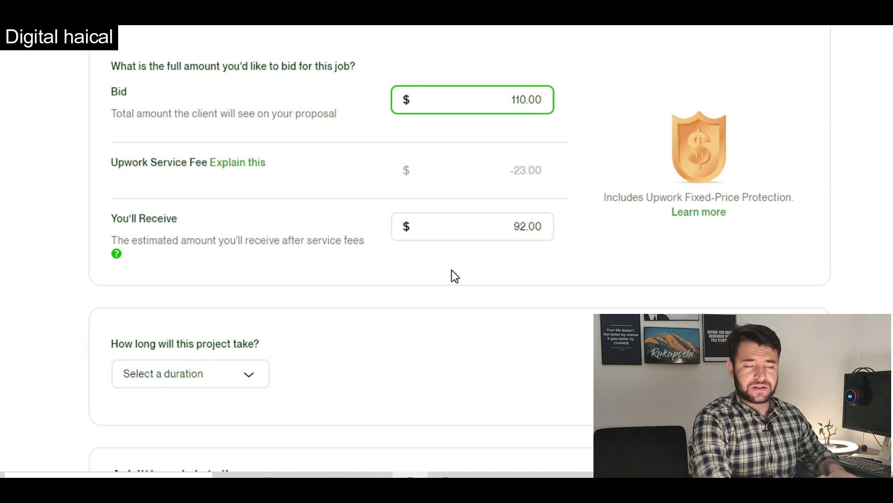
key(BackSpace)
key(BackSpace)
text(00)
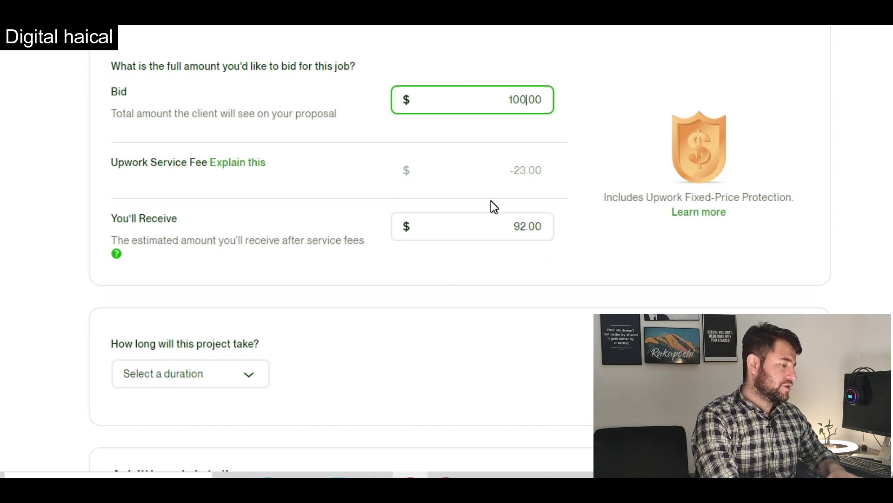
click(588, 309)
- Set the project duration to "Less than 1 month"
scroll(588, 311, down, 2)
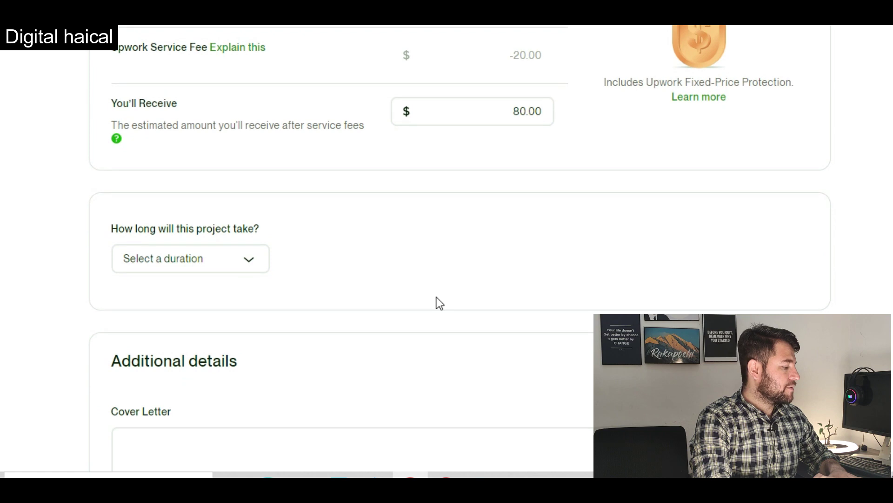
click(215, 261)
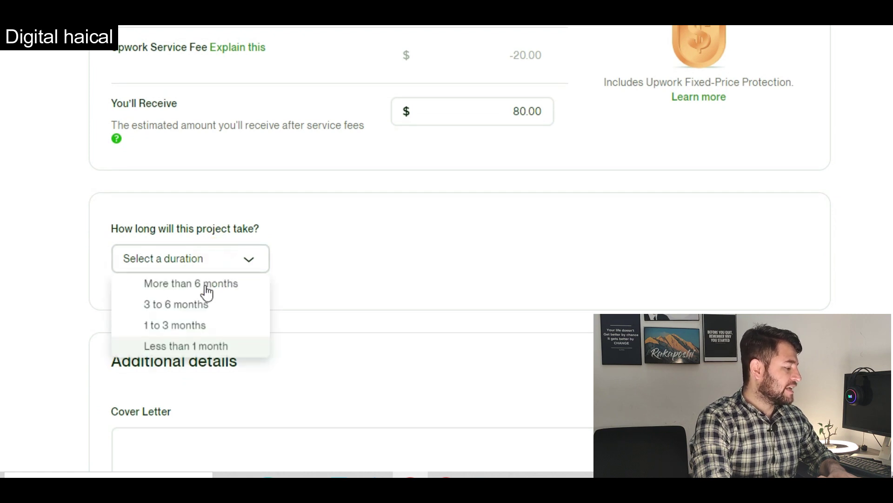
click(159, 329)
click(221, 270)
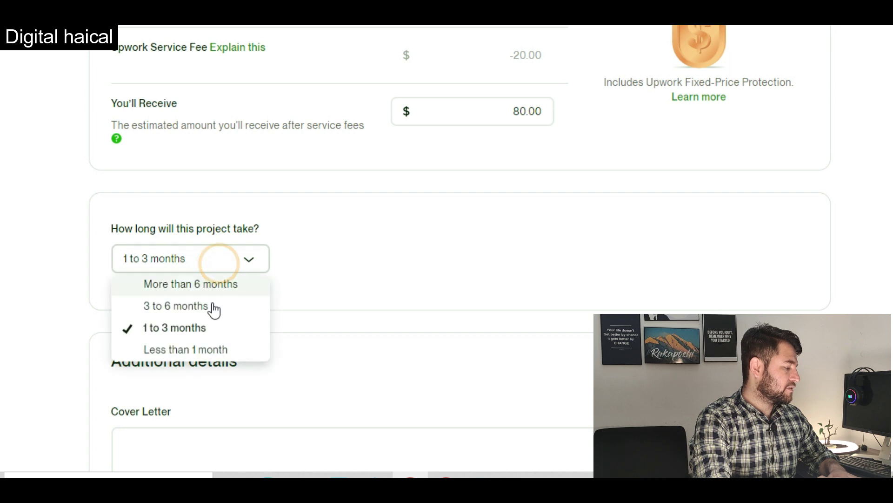
click(199, 350)
- Examine the additional details required: cover letter, samples of recent interior design projects, the question about the room revamp, and attachments
scroll(199, 350, down, 4)
click(267, 264)
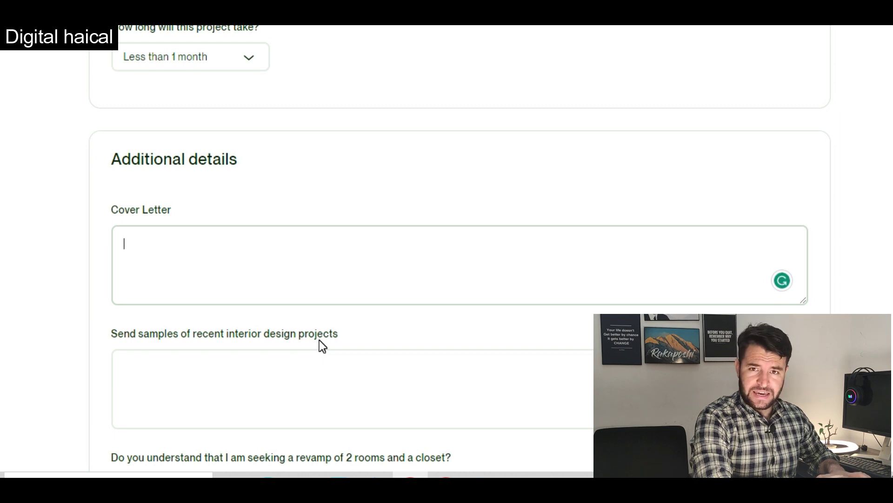
scroll(291, 433, down, 3)
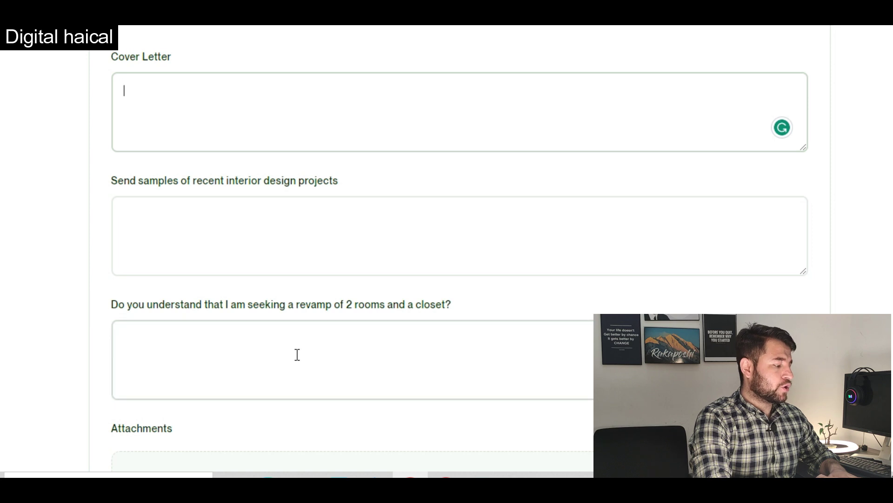
scroll(297, 356, down, 2)
scroll(296, 354, up, 1)
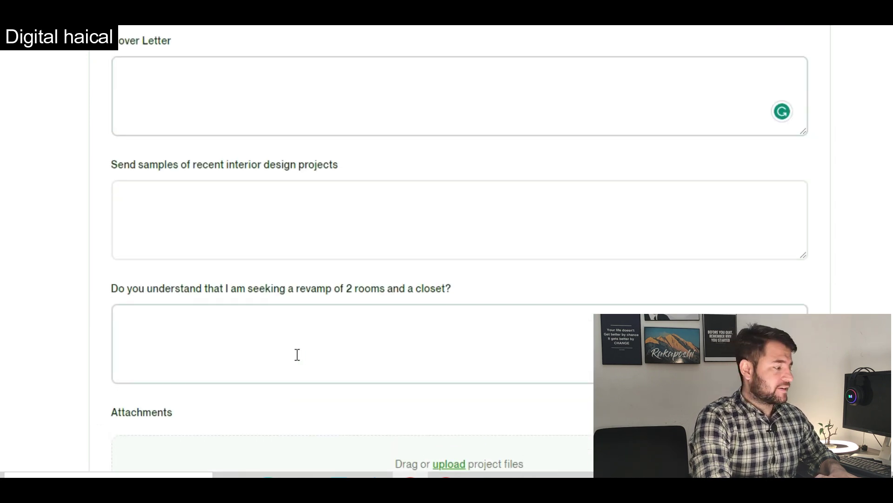
scroll(297, 356, up, 2)
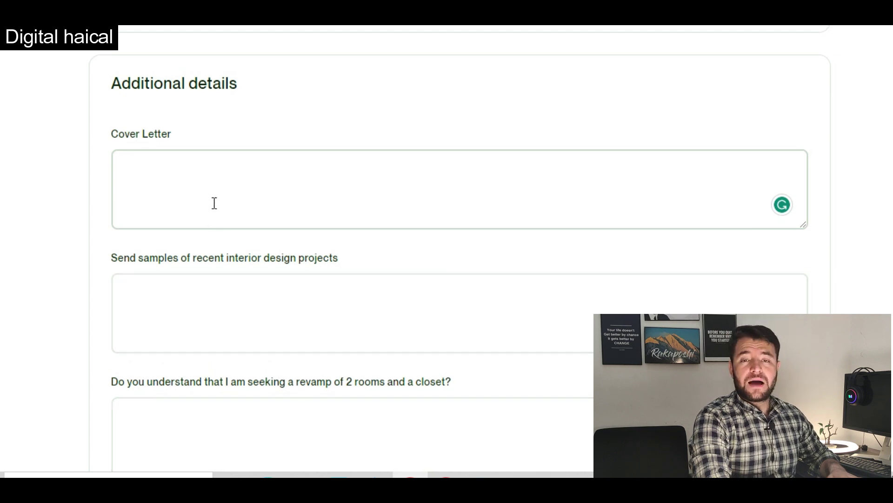
drag(123, 134, 189, 221)
click(207, 324)
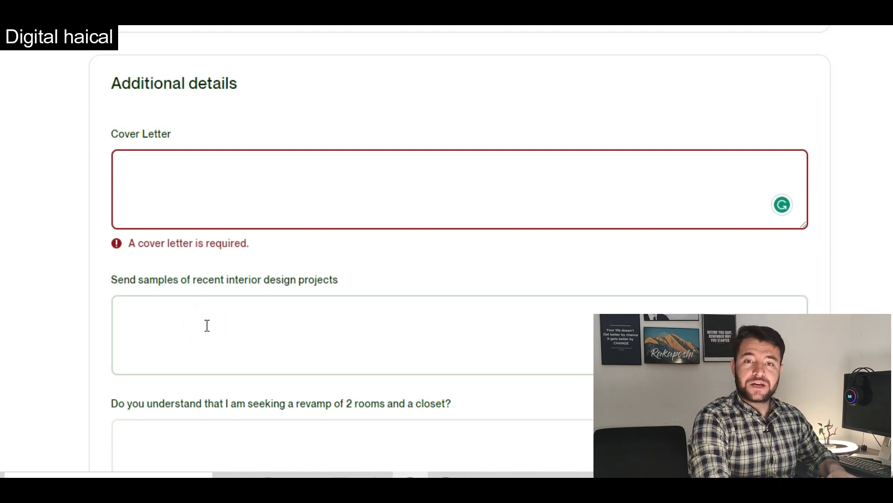
click(181, 185)
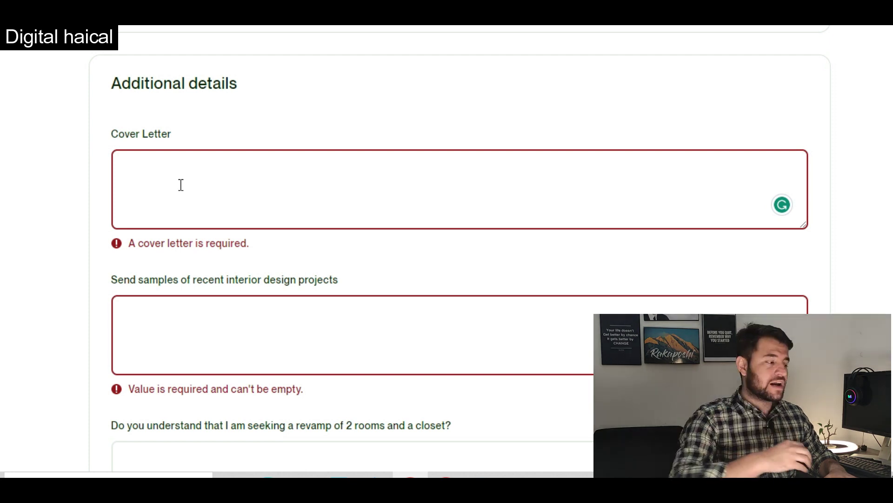
click(181, 184)
- Expand the full job description in the job details and copy all of its text
scroll(168, 168, up, 15)
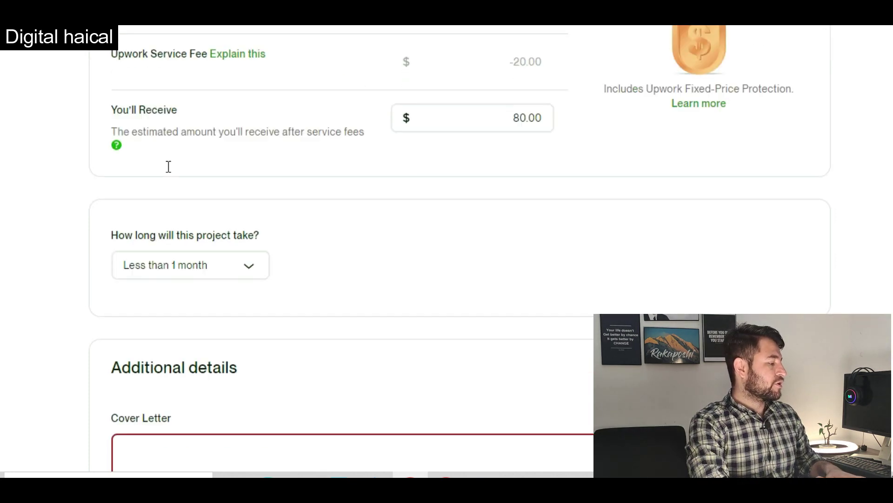
scroll(170, 211, up, 1)
click(119, 246)
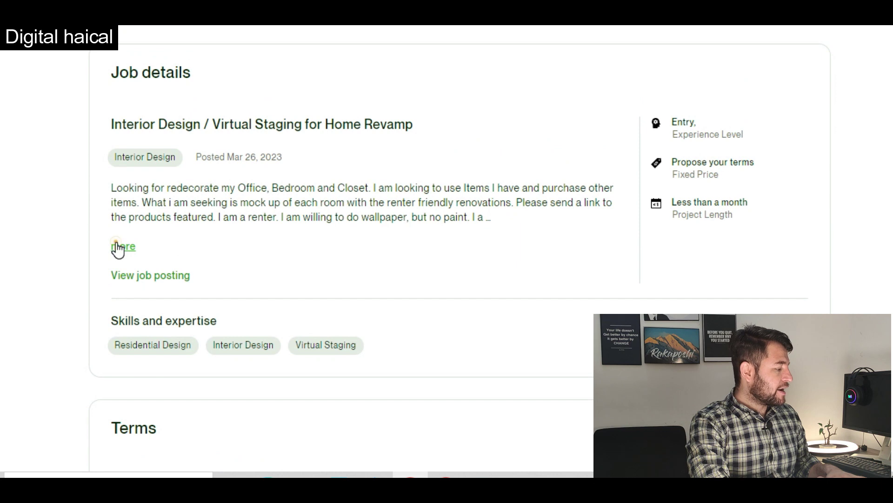
drag(100, 191, 222, 303)
click(212, 282)
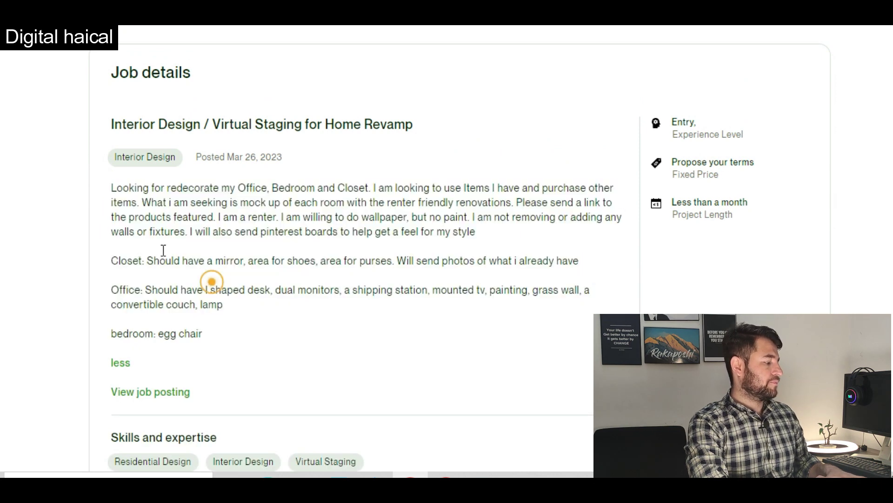
drag(109, 188, 221, 332)
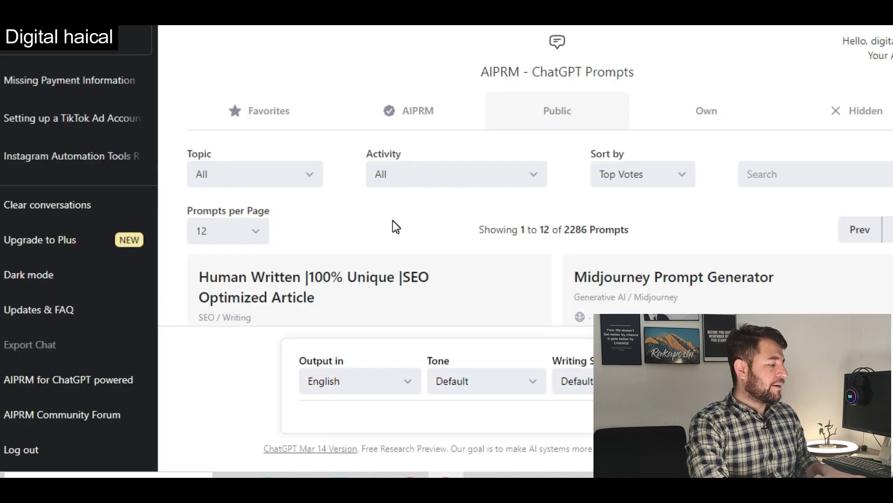
- Search the public AIPRM prompts in ChatGPT for "upwork cover"
scroll(395, 228, down, 3)
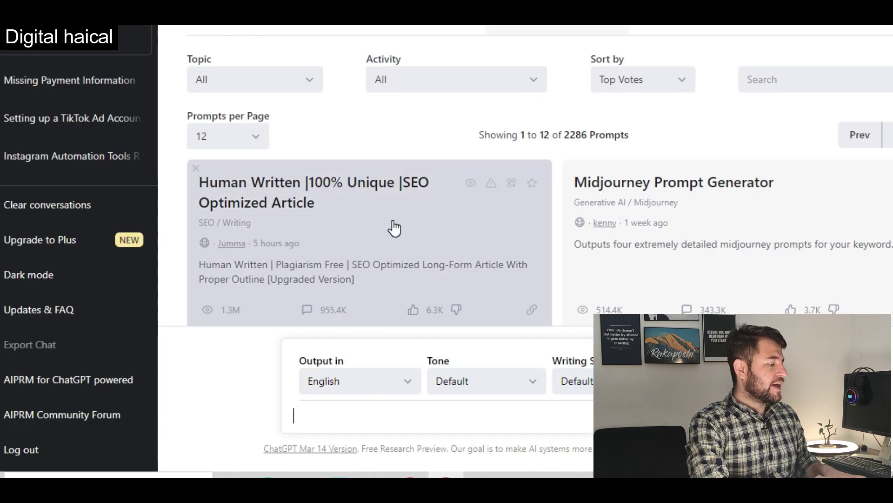
scroll(457, 244, down, 2)
scroll(456, 239, up, 4)
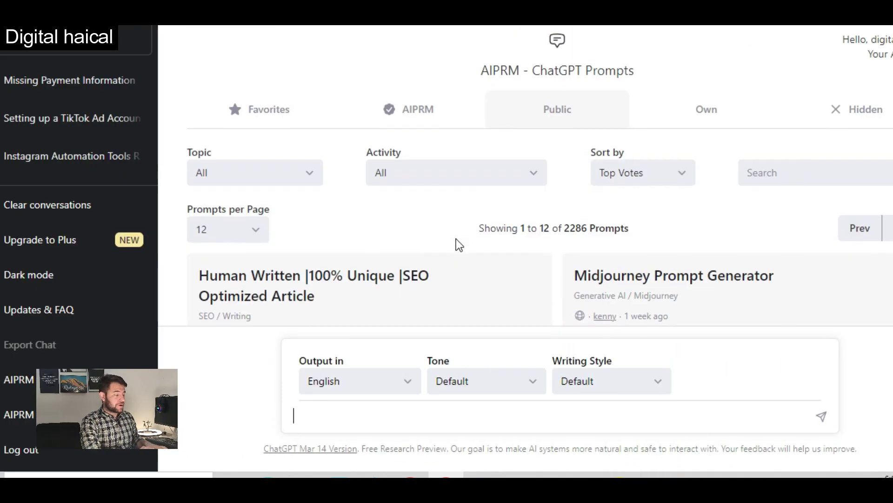
drag(476, 71, 607, 85)
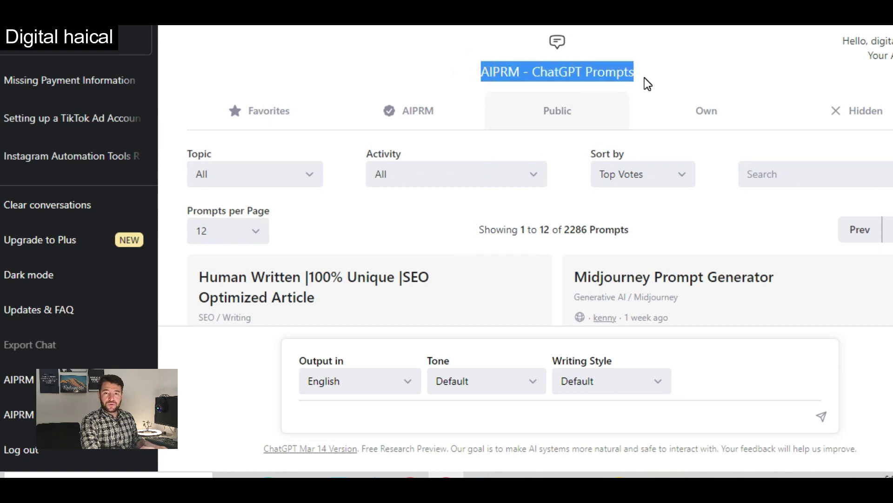
click(791, 184)
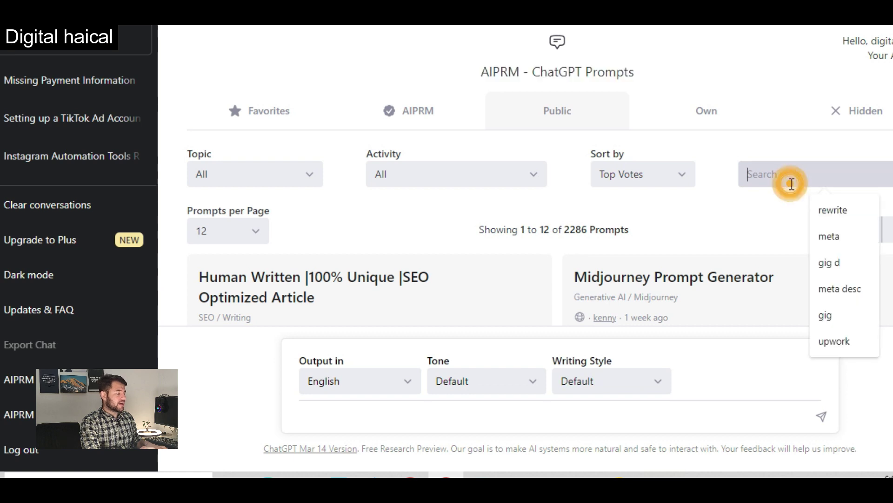
text(upwork cover)
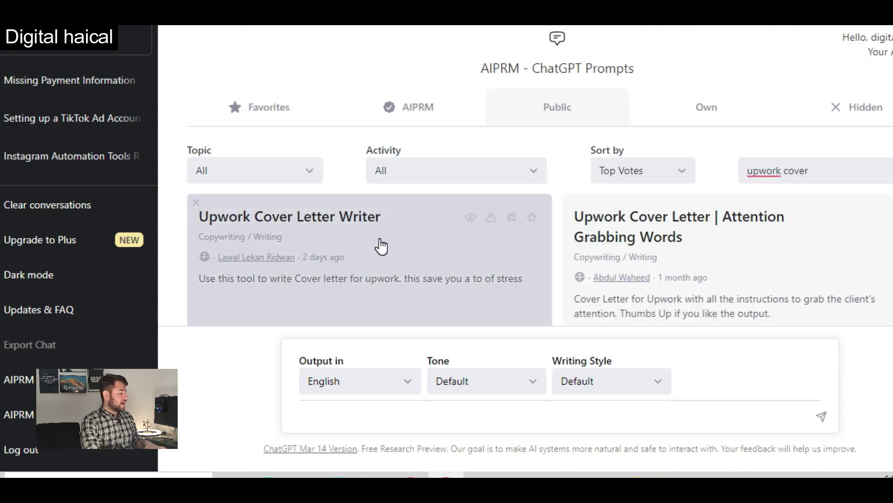
- Choose the "Upwork Cover Letter Writer" prompt and generate a cover letter from the pasted job description
scroll(382, 246, down, 1)
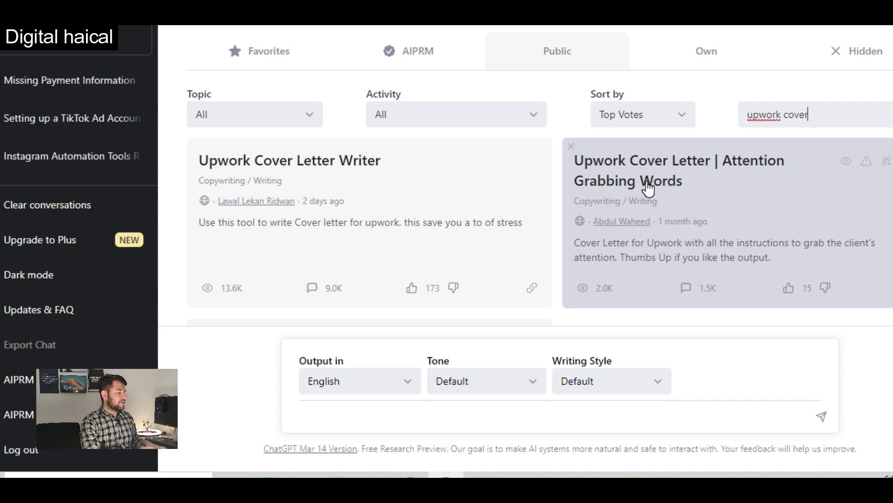
scroll(647, 204, down, 3)
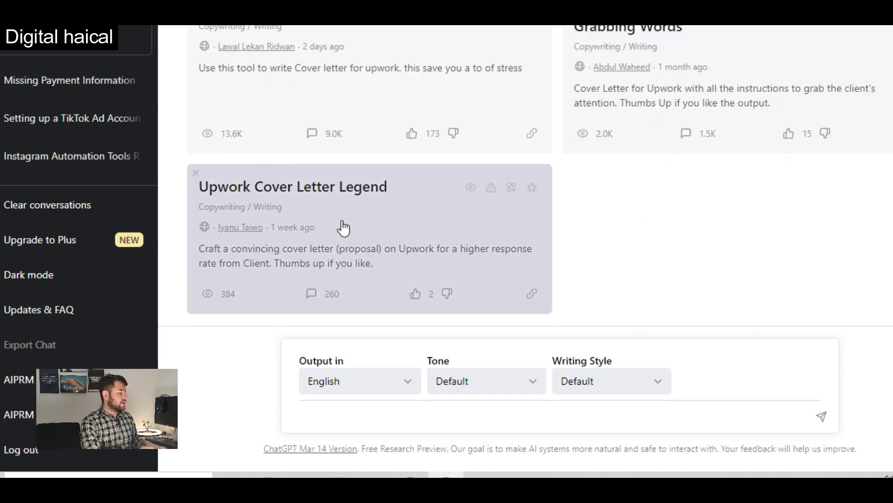
scroll(251, 232, up, 2)
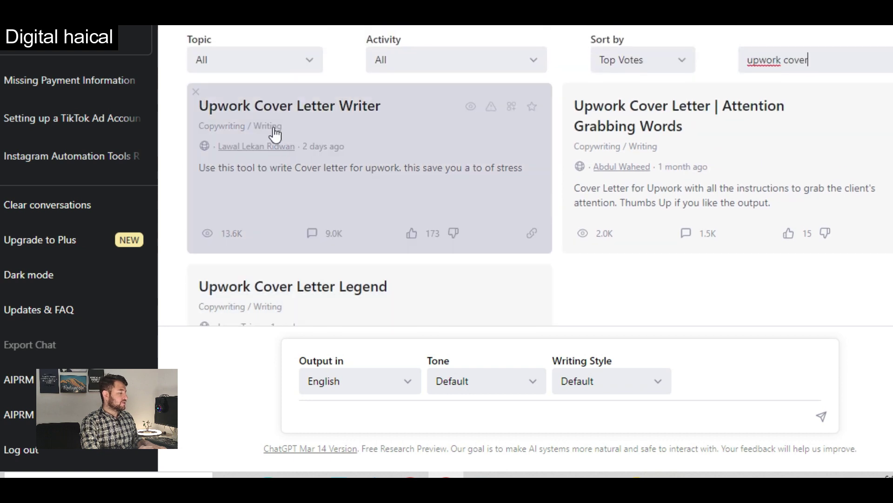
click(275, 113)
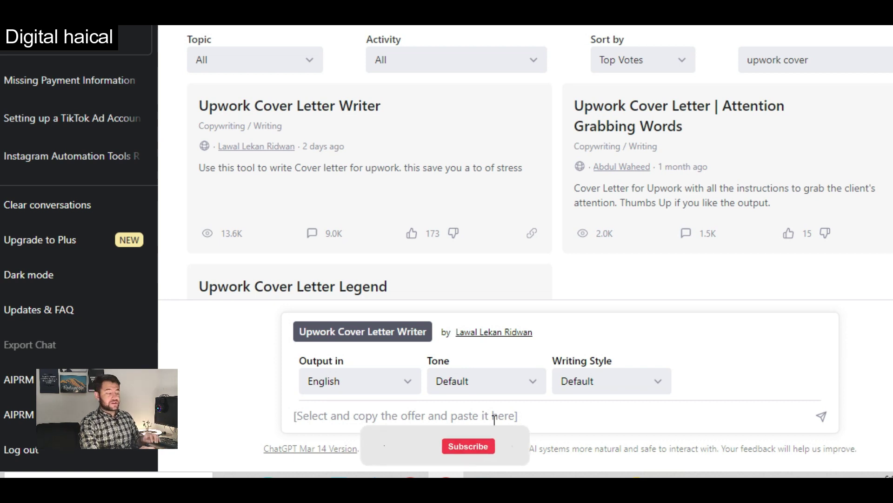
key(ctrl+v)
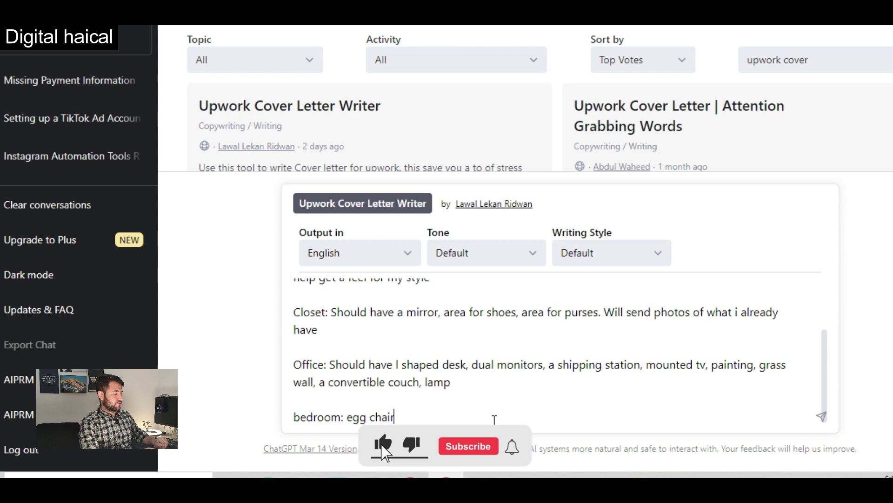
key(Return)
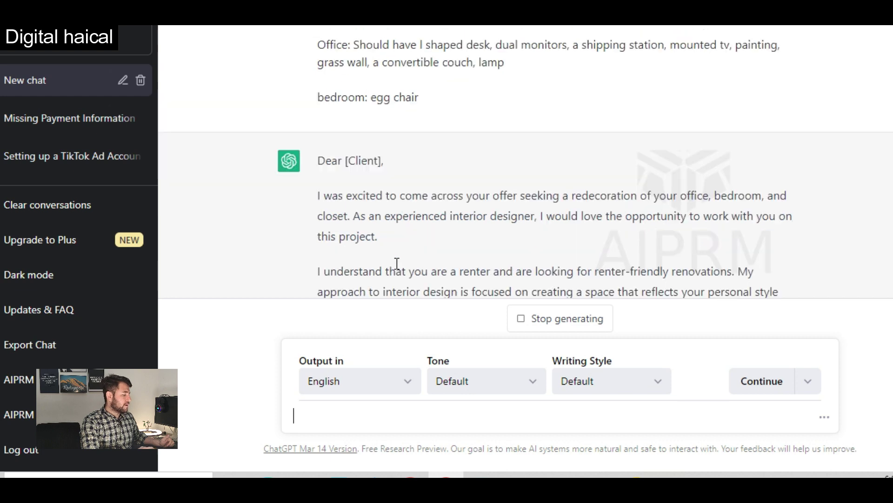
- Read through the generated cover letter, copy its full text and switch back to the Upwork proposal
scroll(434, 187, up, 4)
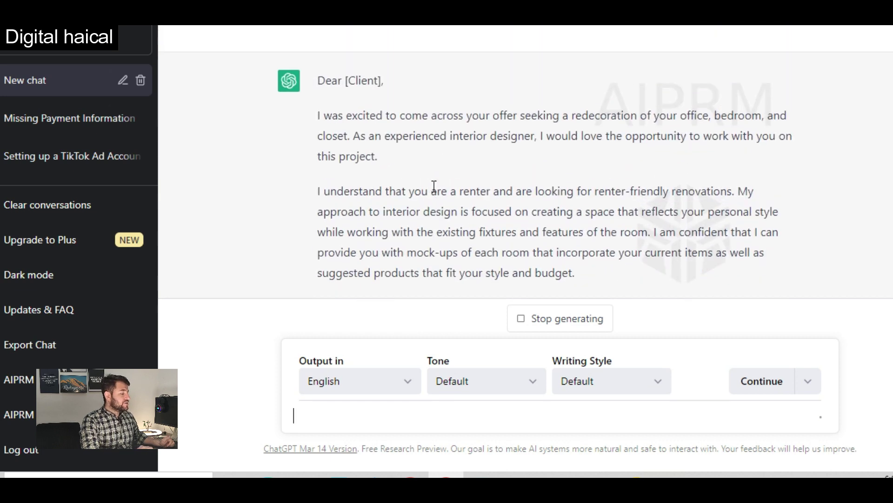
scroll(434, 186, down, 3)
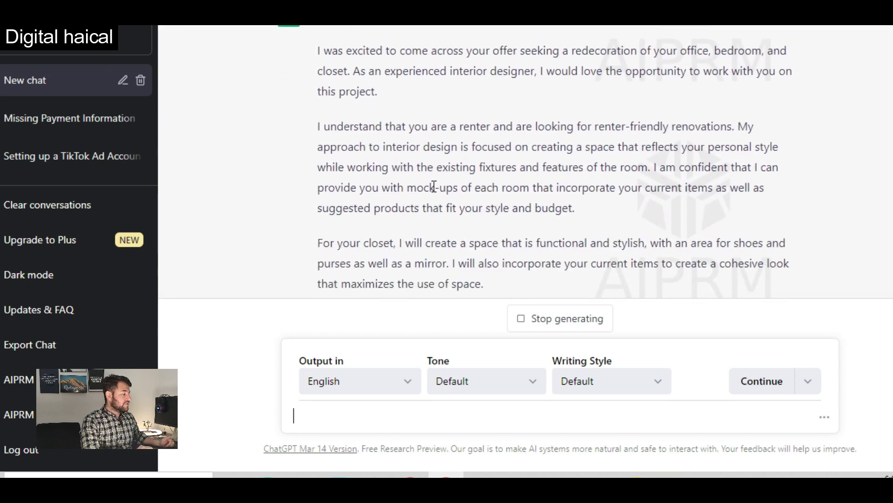
scroll(435, 189, down, 5)
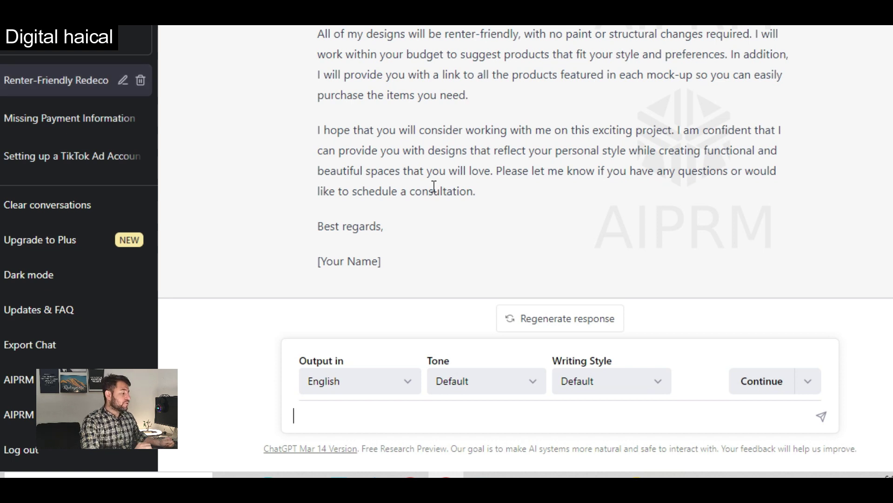
scroll(433, 186, up, 15)
drag(324, 272, 395, 269)
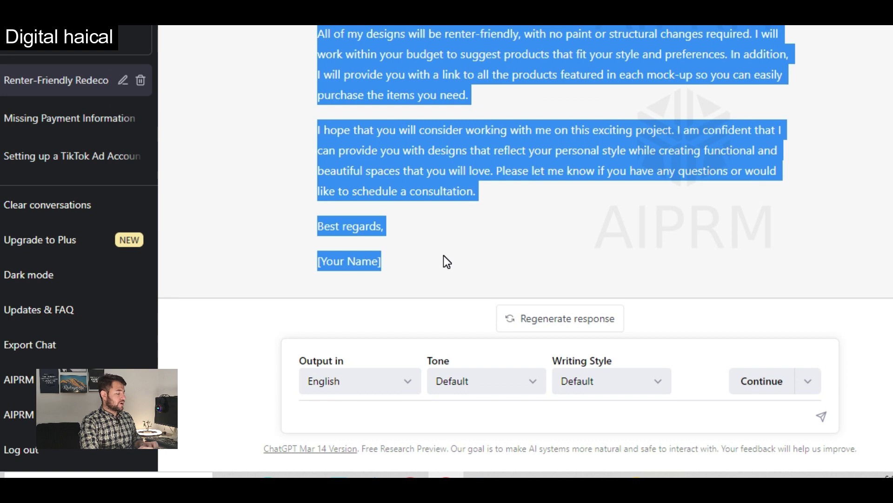
key(alt+Tab)
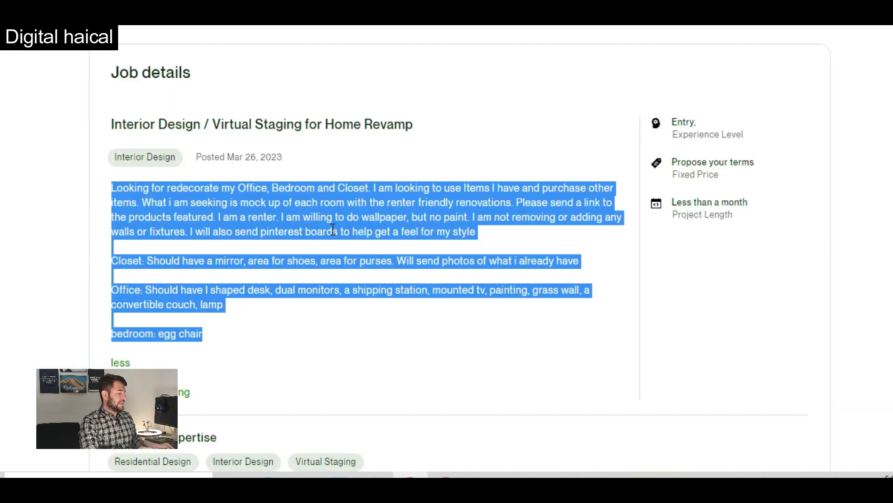
- Paste the copied cover letter into the proposal's Cover Letter field and replace the [Your Name] placeholder with the applicant's name
scroll(277, 276, down, 5)
scroll(276, 275, down, 10)
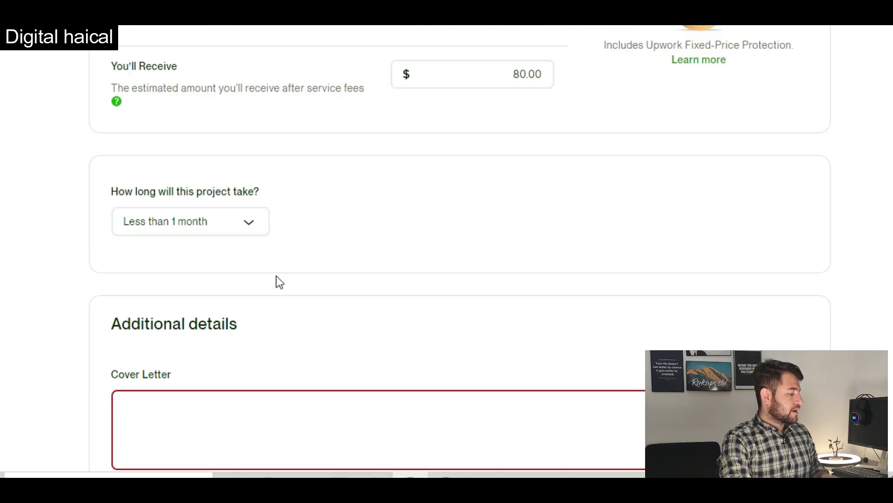
click(256, 280)
key(ctrl+v)
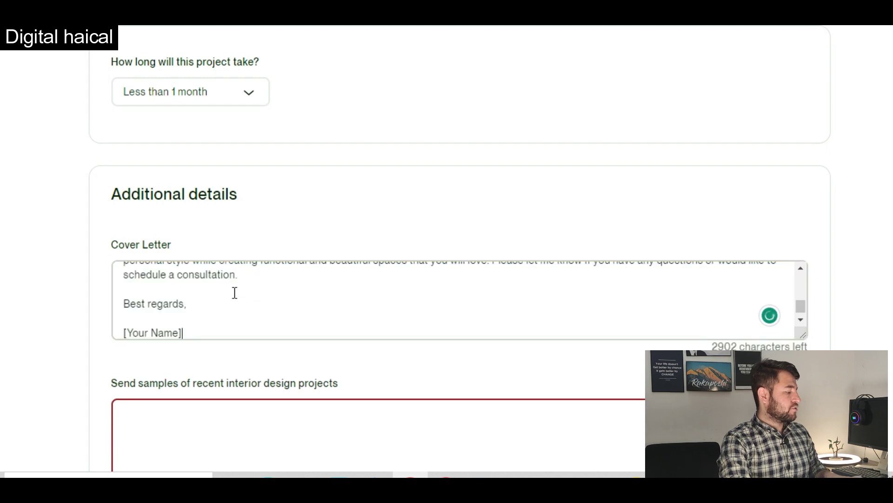
drag(182, 322, 122, 321)
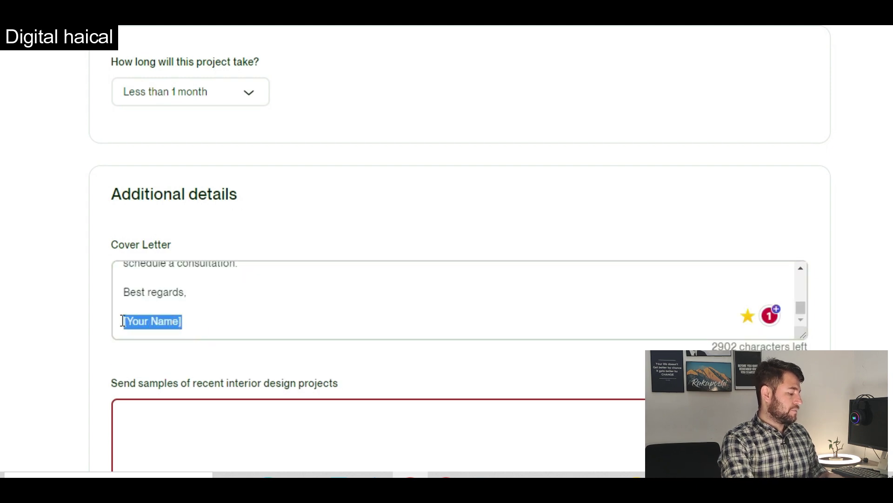
- Remove the [Client] placeholder from the cover letter's greeting and start the greeting with "Hi"
scroll(123, 321, up, 10)
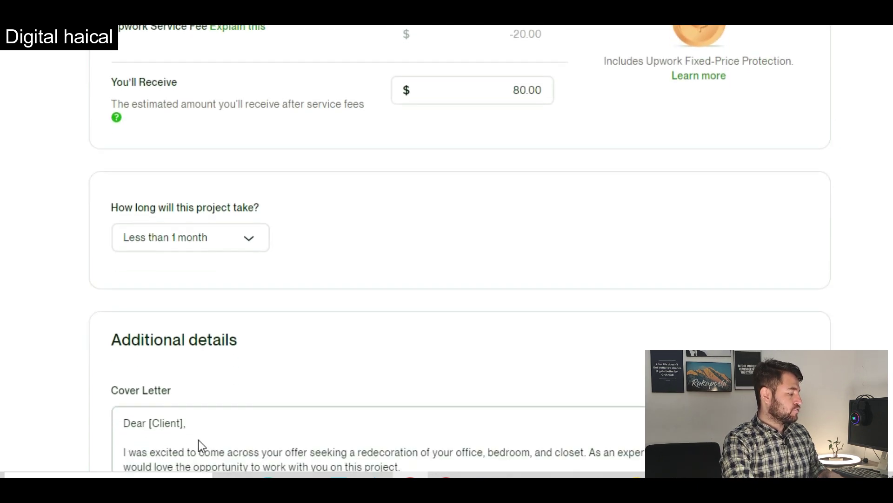
drag(188, 419, 157, 417)
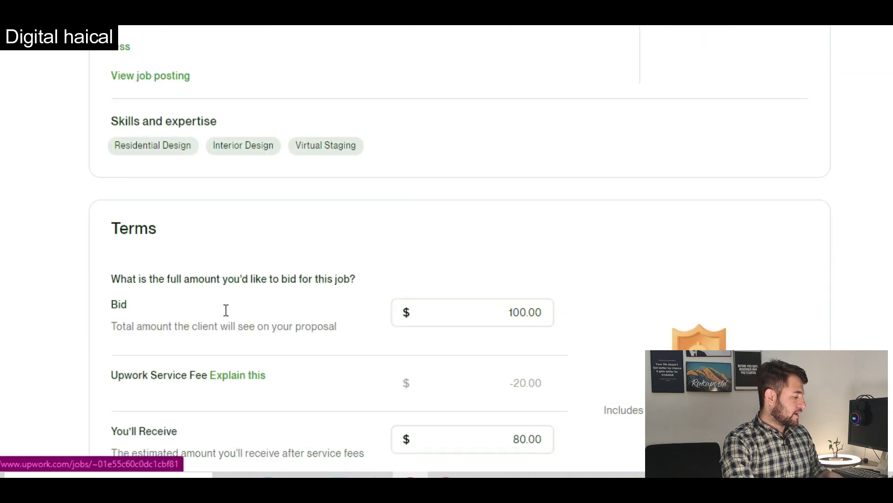
scroll(225, 309, down, 5)
scroll(225, 312, down, 8)
scroll(226, 310, up, 3)
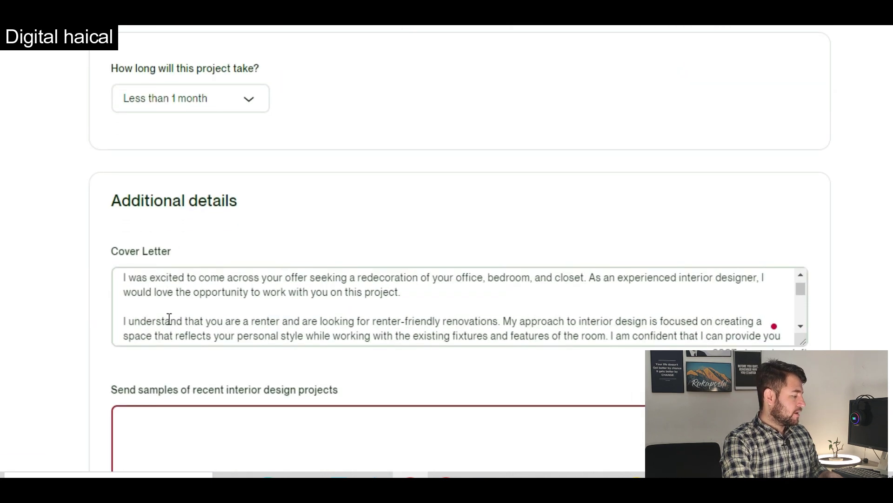
scroll(169, 318, up, 3)
drag(182, 363, 148, 362)
key(BackSpace)
key(Home)
text(Hi)
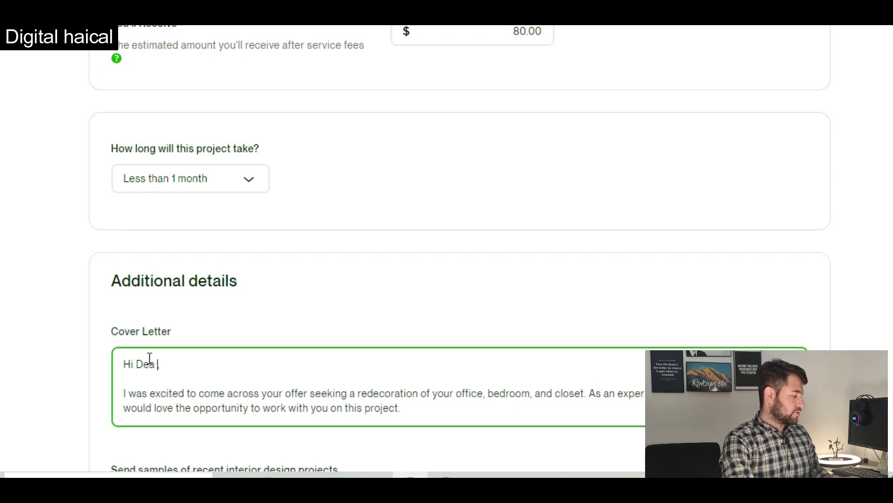
- Review the body paragraphs of the pasted cover letter through to the signature
scroll(273, 396, down, 10)
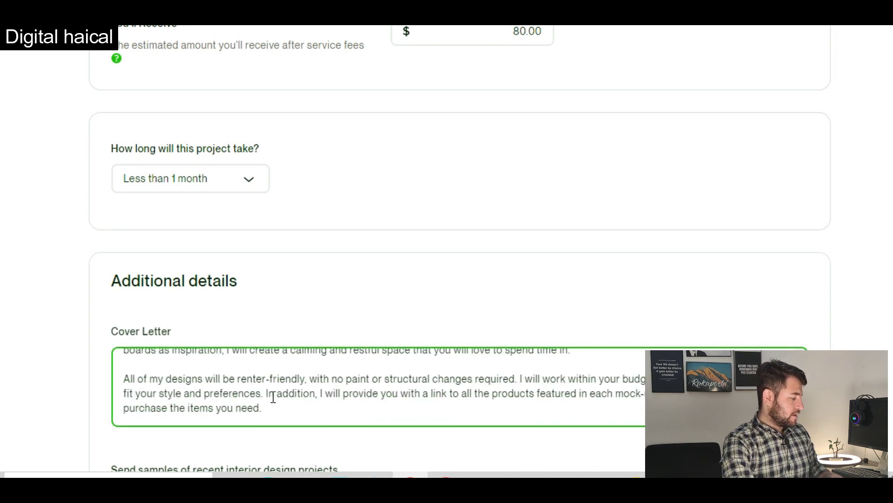
scroll(273, 396, up, 4)
scroll(273, 396, up, 4)
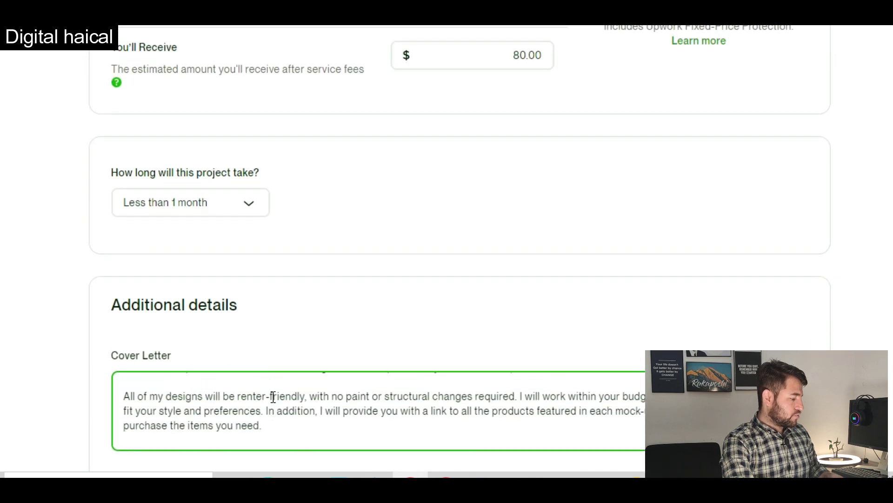
scroll(273, 396, up, 4)
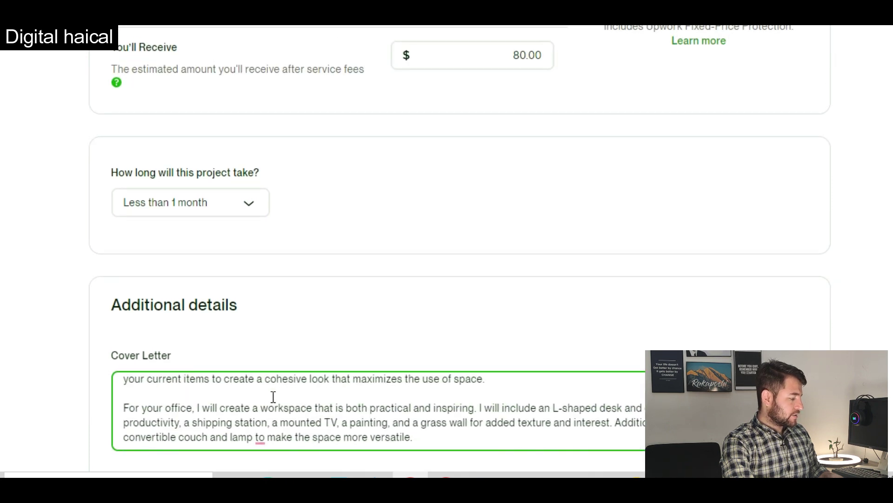
scroll(273, 396, up, 3)
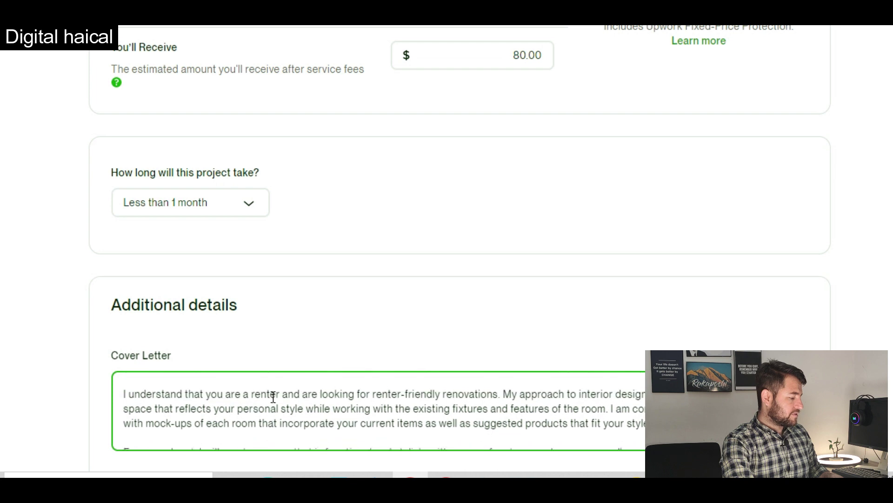
scroll(273, 395, down, 10)
scroll(300, 305, down, 10)
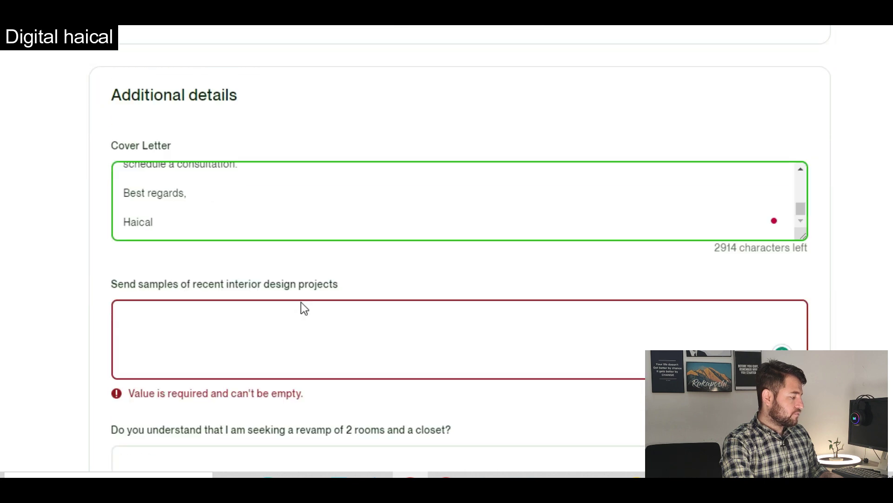
- Answer "Yes" to the question about understanding the revamp of 2 rooms and a closet
scroll(301, 302, up, 1)
click(263, 273)
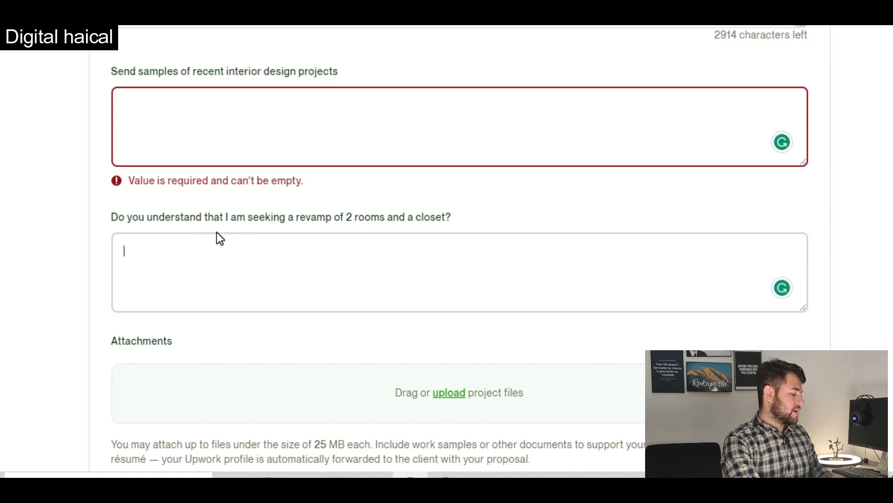
text(Yes)
- Answer the request for recent interior design samples with "I have attached my sample projects."
scroll(218, 214, up, 1)
click(224, 187)
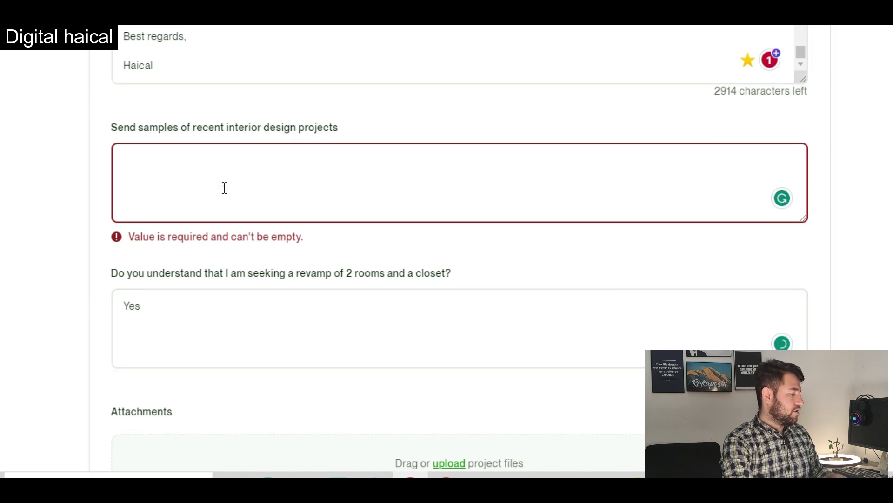
key(Tab)
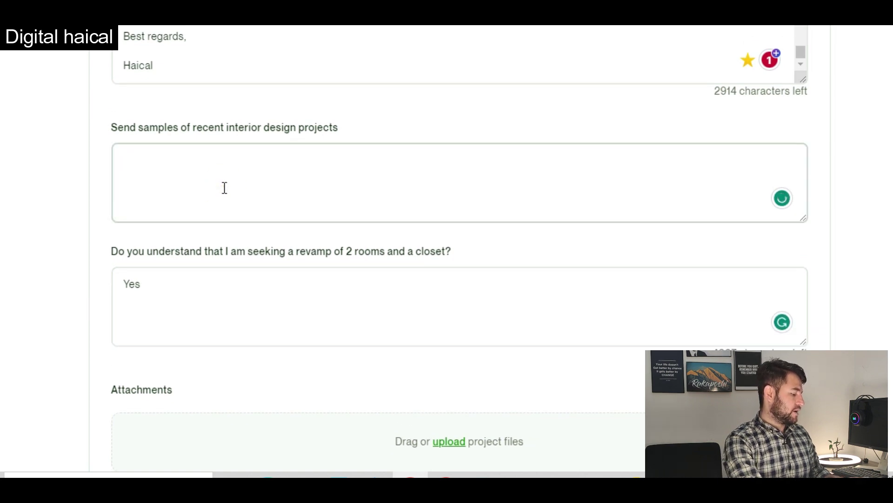
click(224, 188)
text(I have attached my sample projects.)
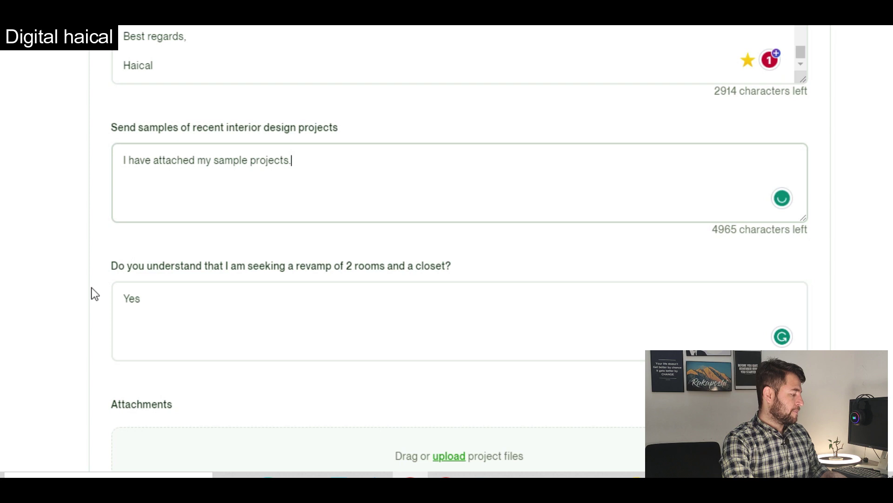
- Attach dining....jpg and FA740AB1-5D78-451F-84D2-BBEF85D143661.jpg from the Downloads folder to the proposal
scroll(91, 287, down, 2)
click(448, 344)
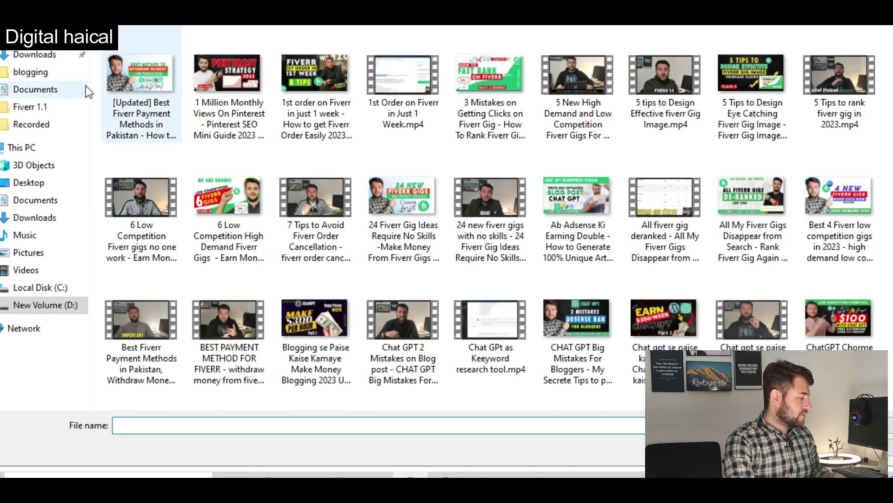
click(35, 54)
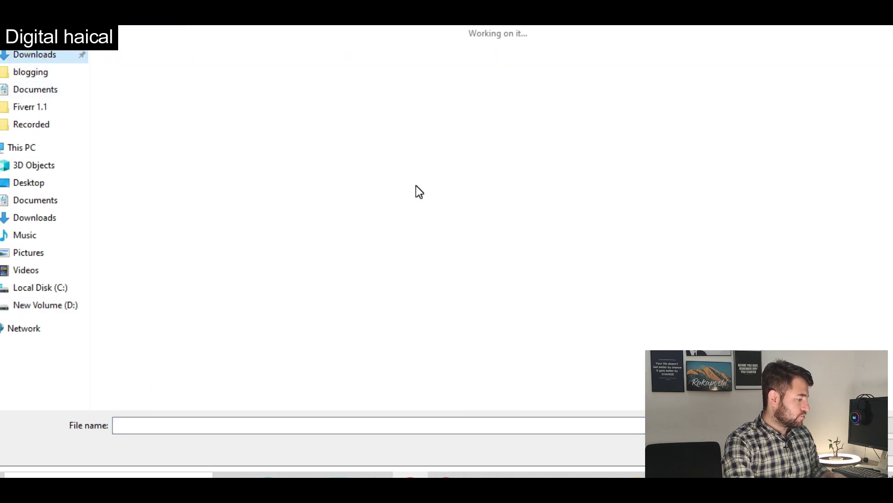
click(289, 354)
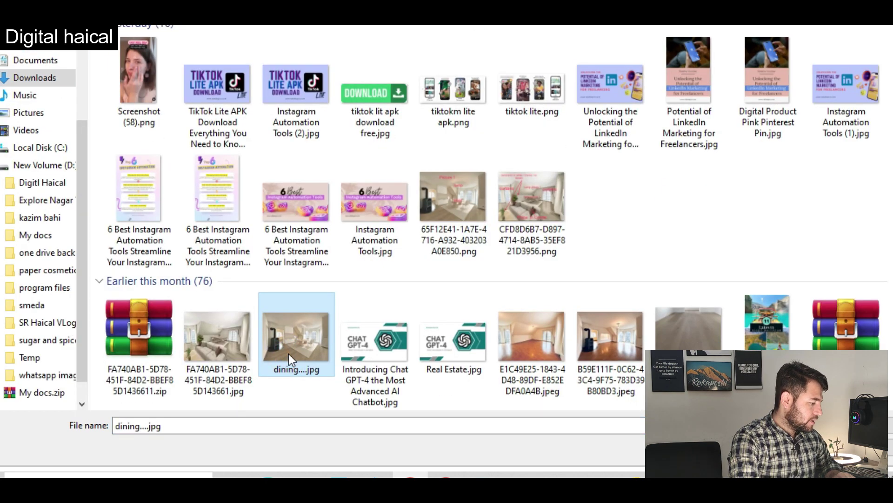
ctrl+click(212, 337)
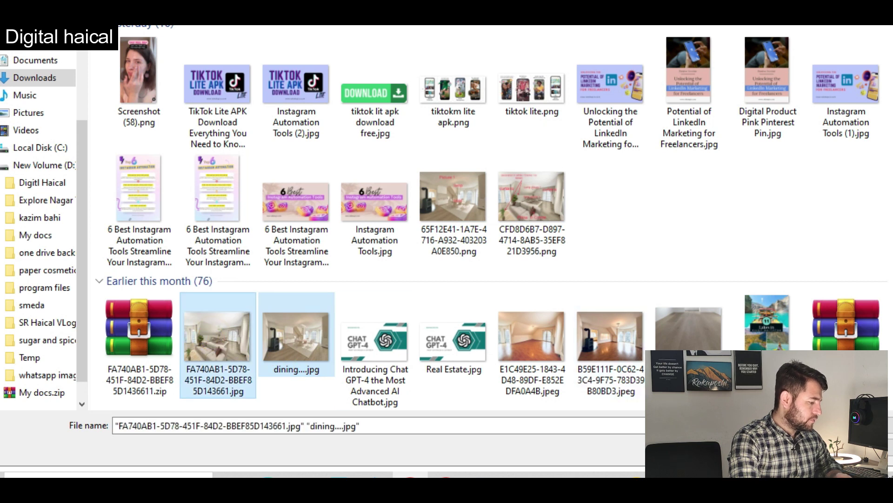
key(Return)
- Send the proposal for 6 Connects without a boost bid, acknowledging the fixed-price project terms and continuing the submission
scroll(540, 380, down, 5)
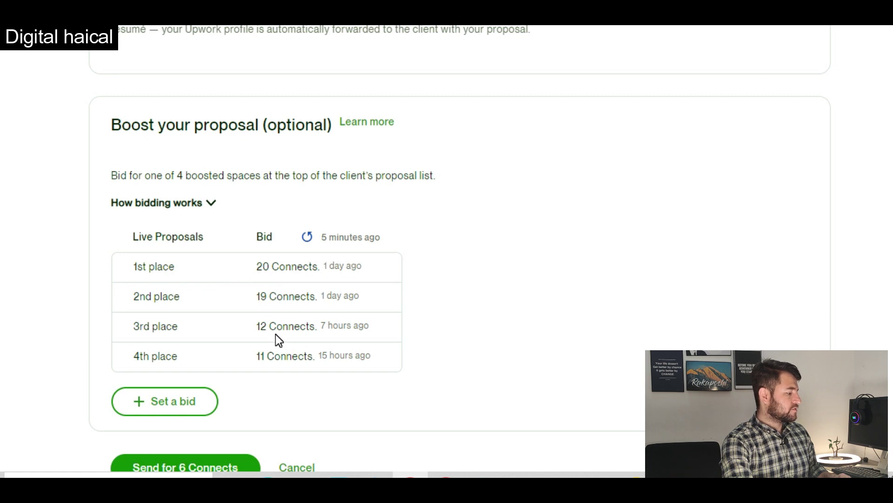
scroll(293, 396, down, 2)
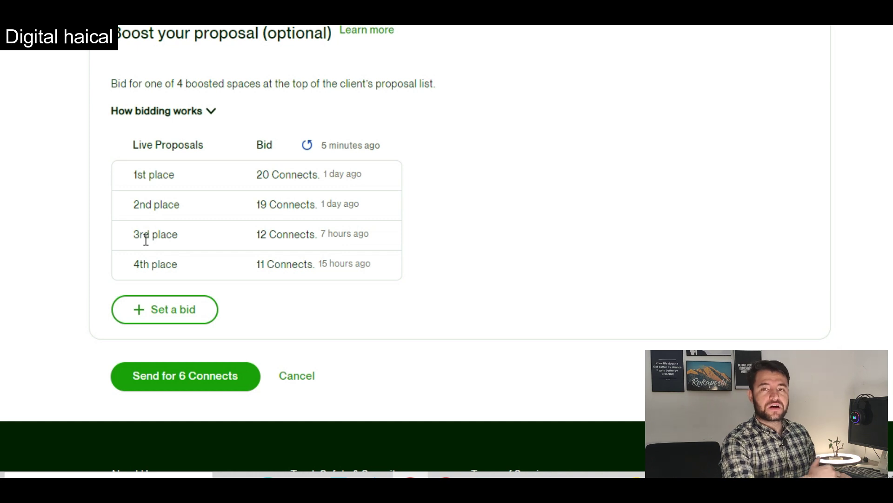
click(194, 375)
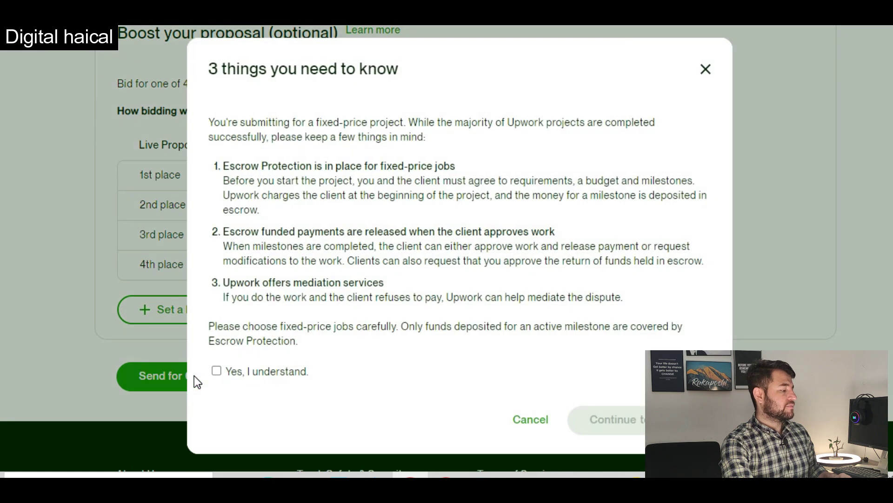
click(217, 371)
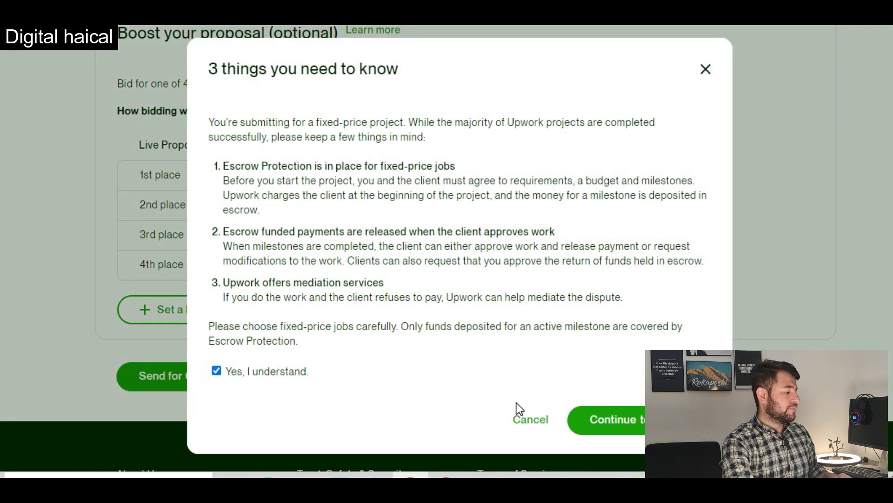
click(631, 426)
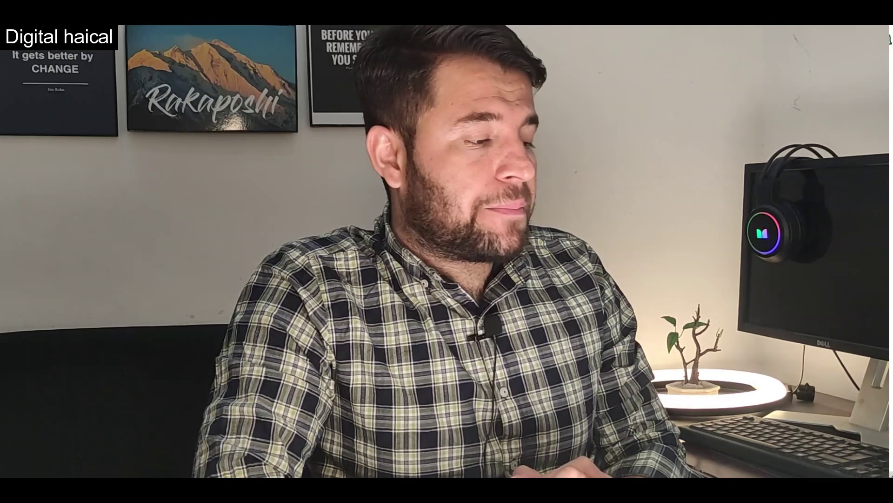